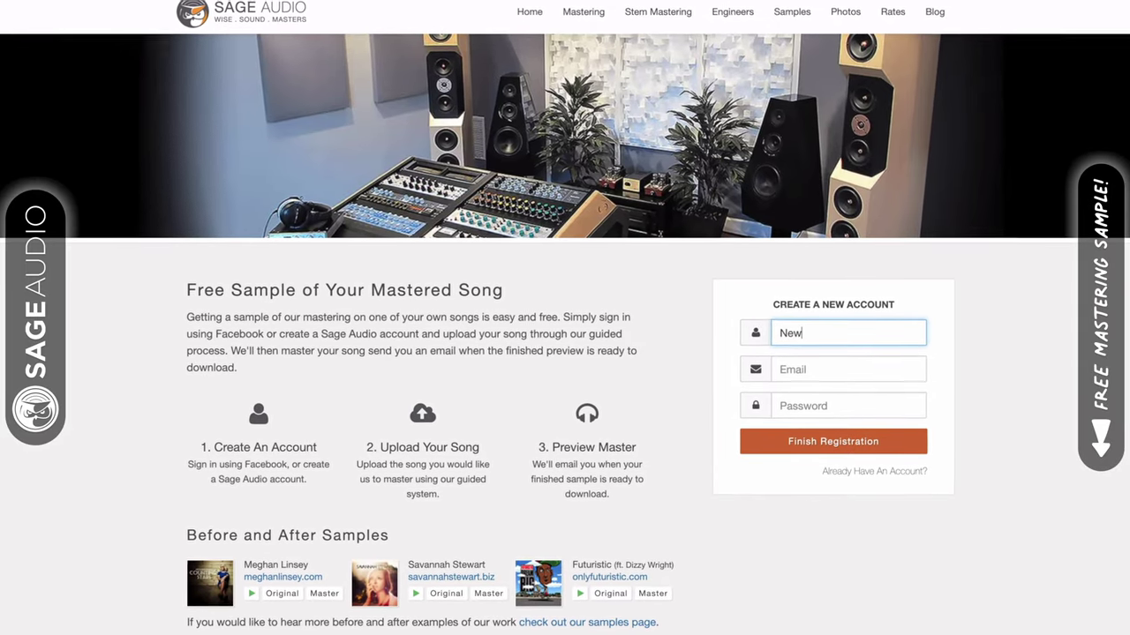
Step: Enter a username in the new-account form and start typing the e-mail address
text(Artist)
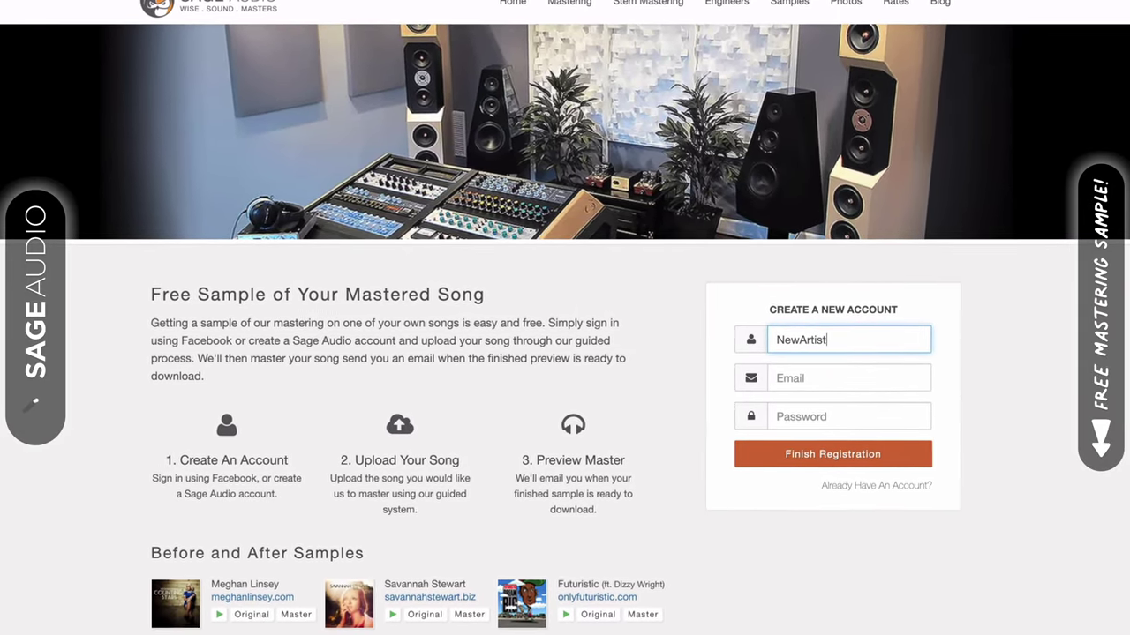
key(Tab)
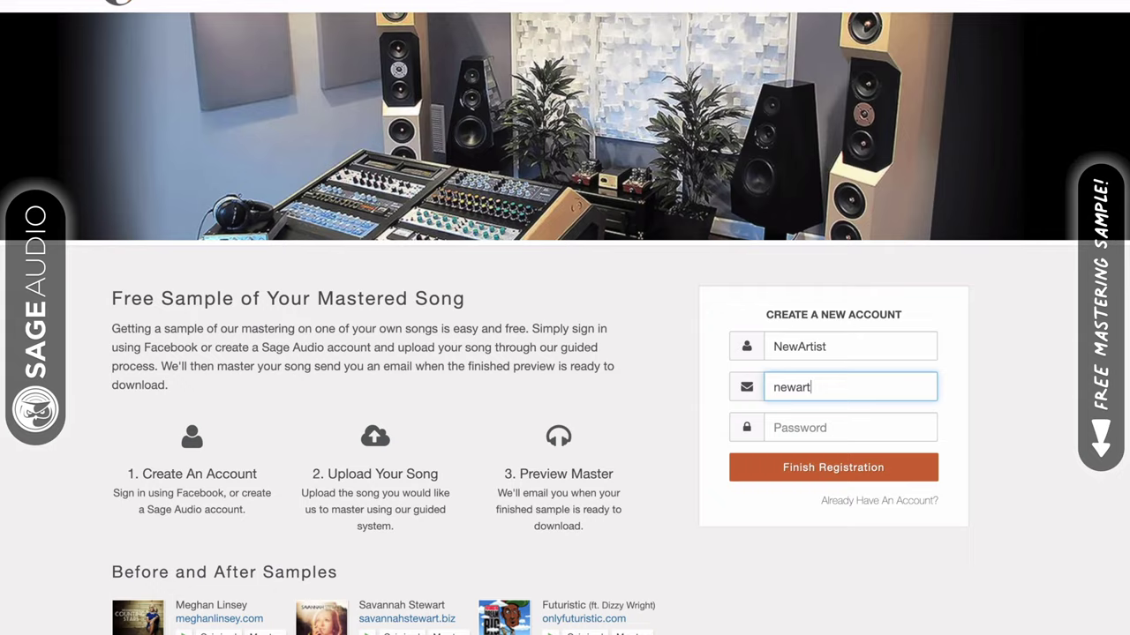
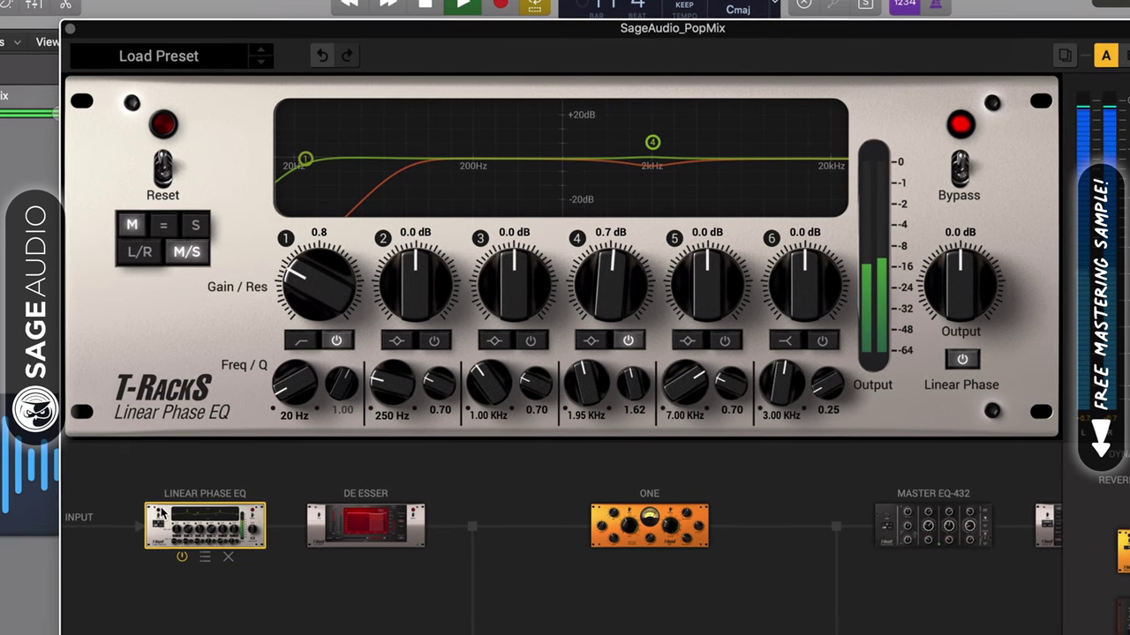
Step: Enable linear phase, set the low cut to 19 Hz, and deepen side band 2 to -3.5 dB
click(964, 359)
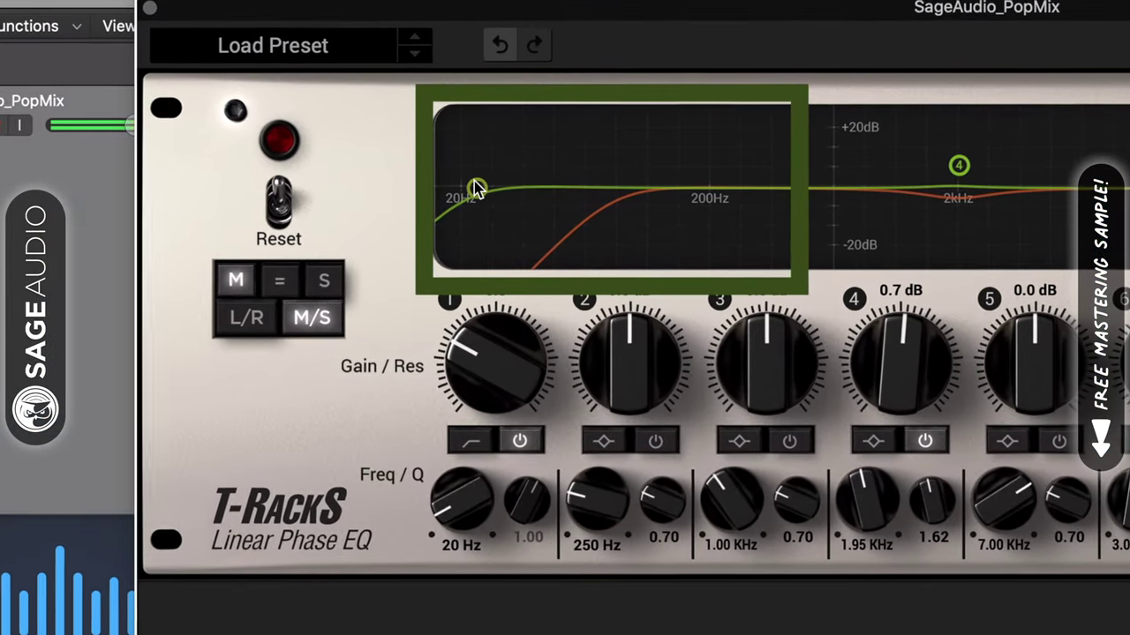
drag(474, 187, 471, 187)
click(313, 278)
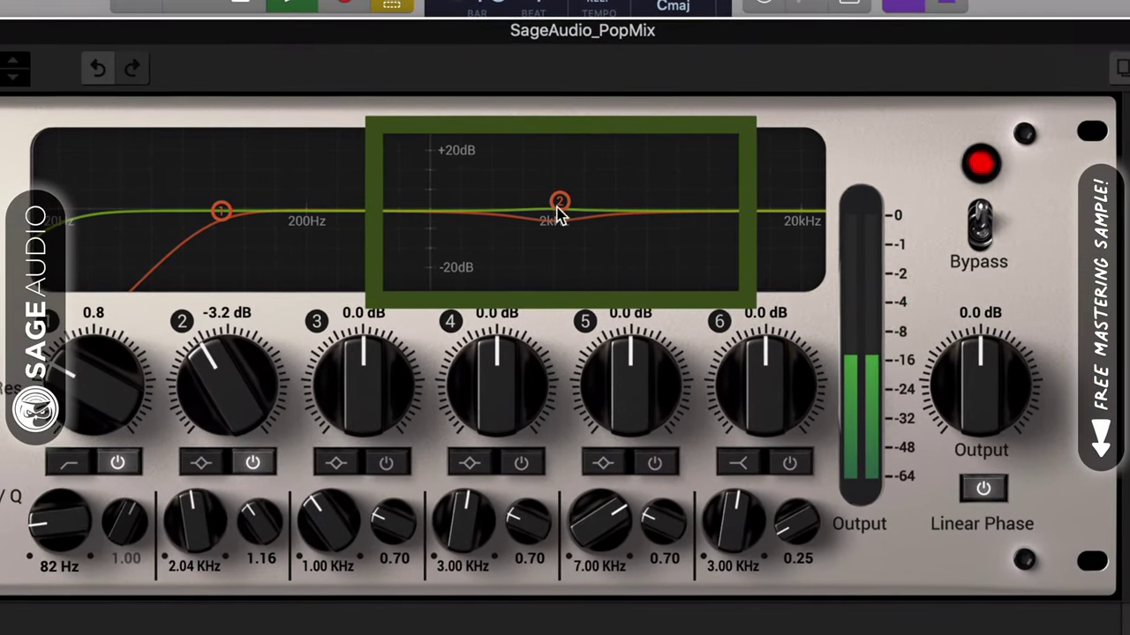
drag(559, 202, 559, 200)
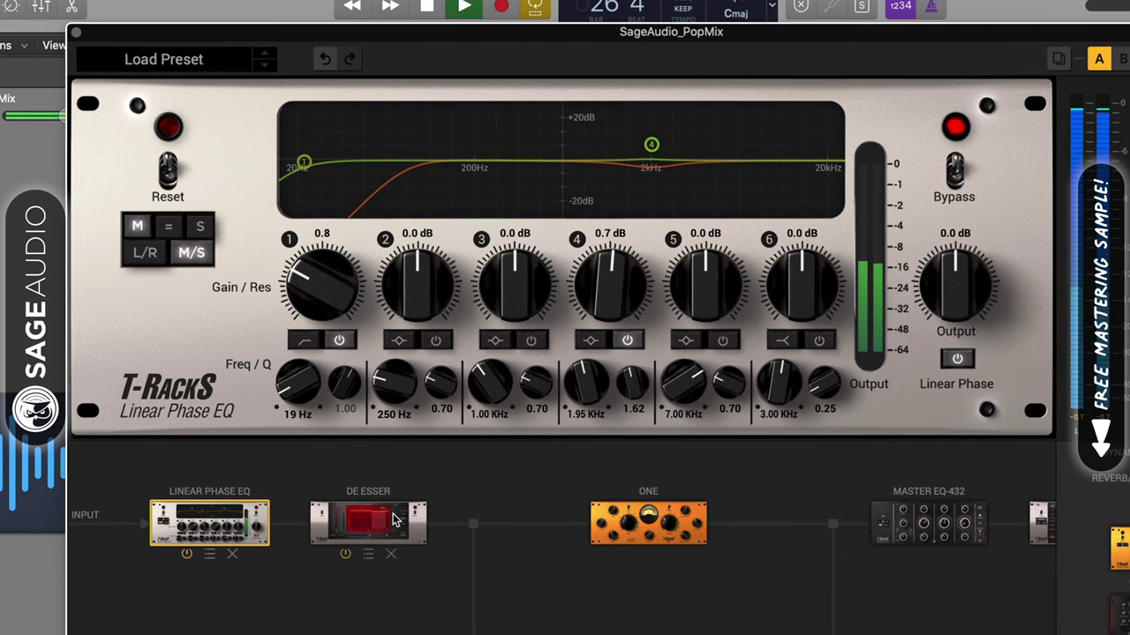
Step: Lower the De-Esser's range start to about 6892 Hz, giving a 6892–13572 Hz band
click(394, 519)
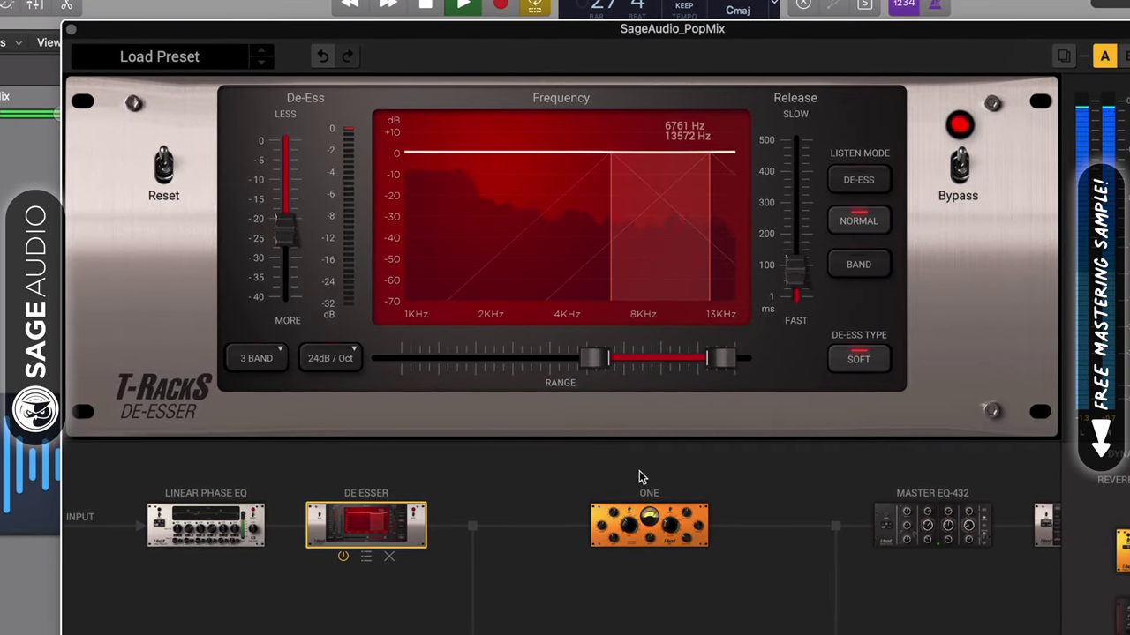
click(627, 534)
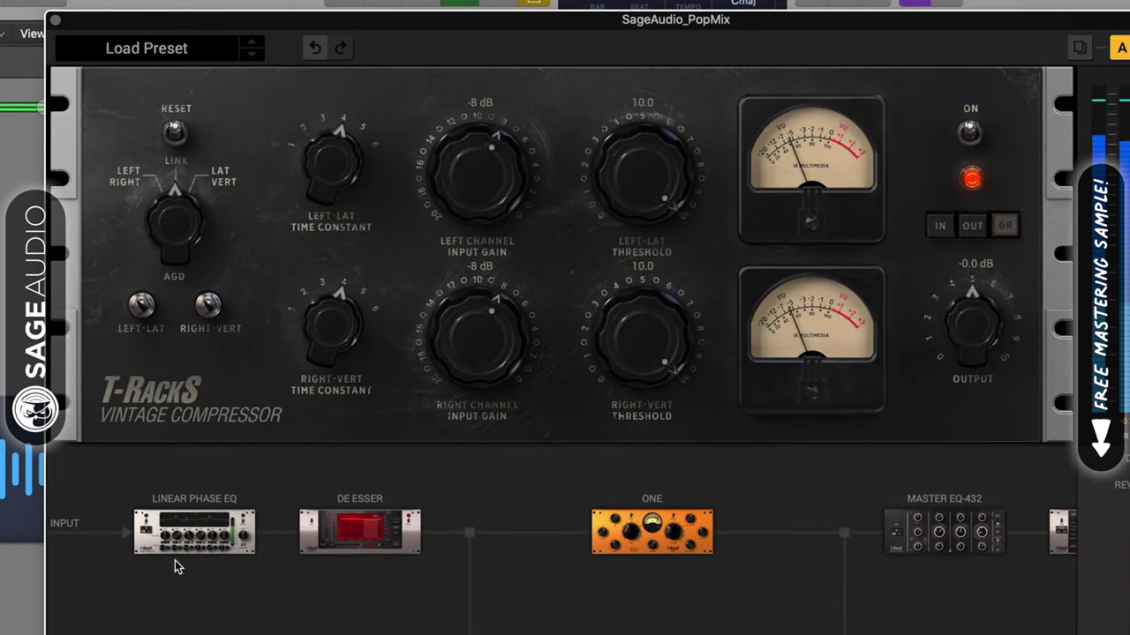
click(192, 519)
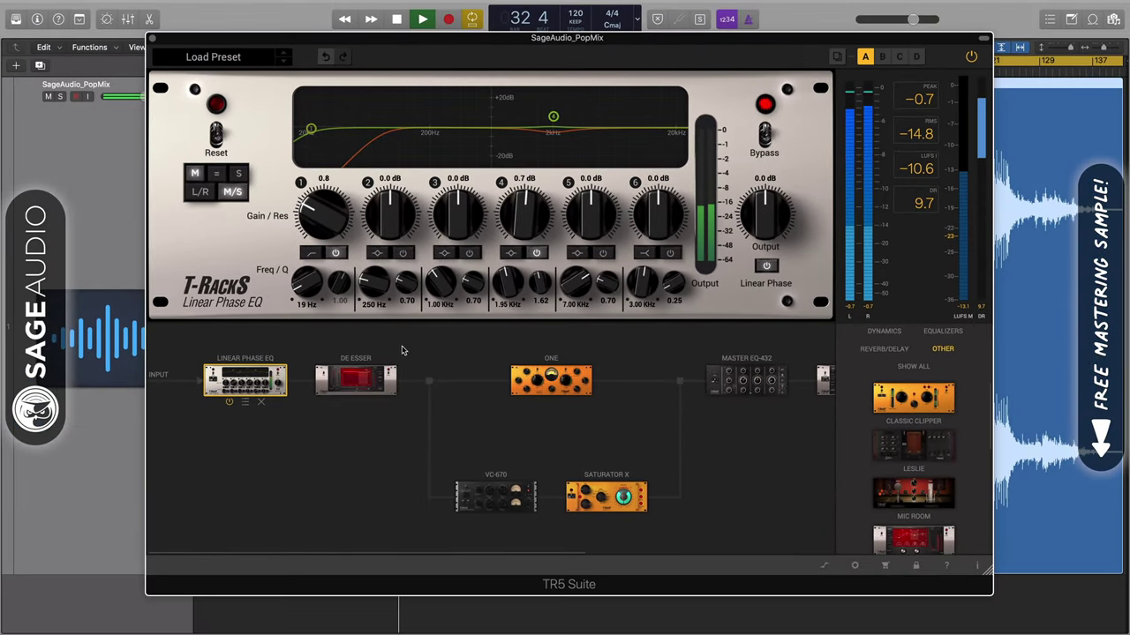
click(365, 376)
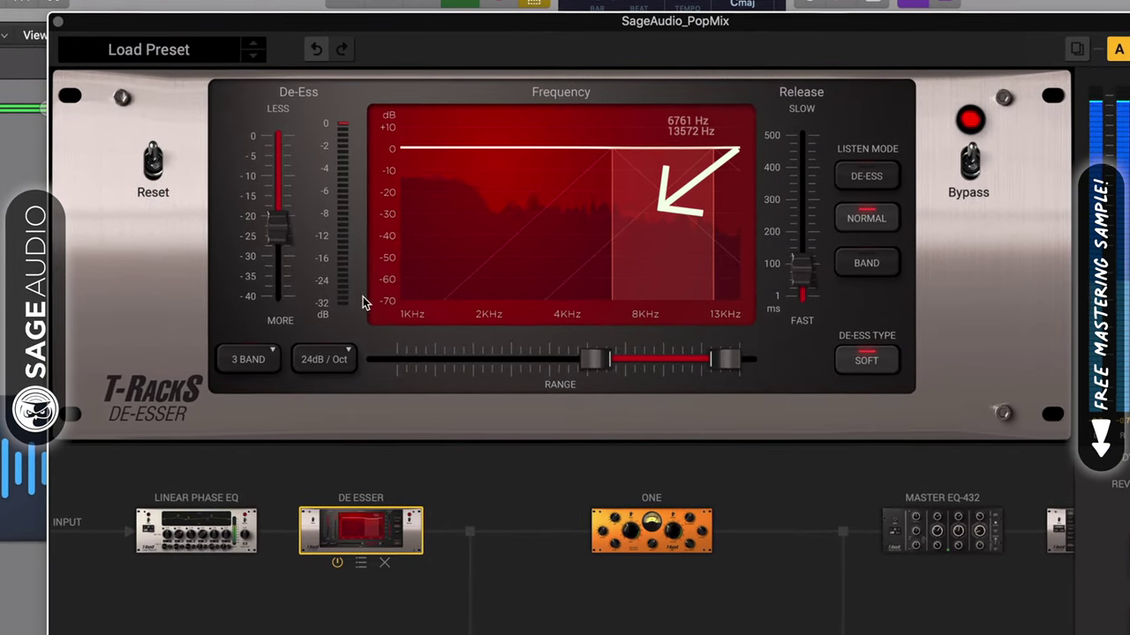
mouse_move(281, 231)
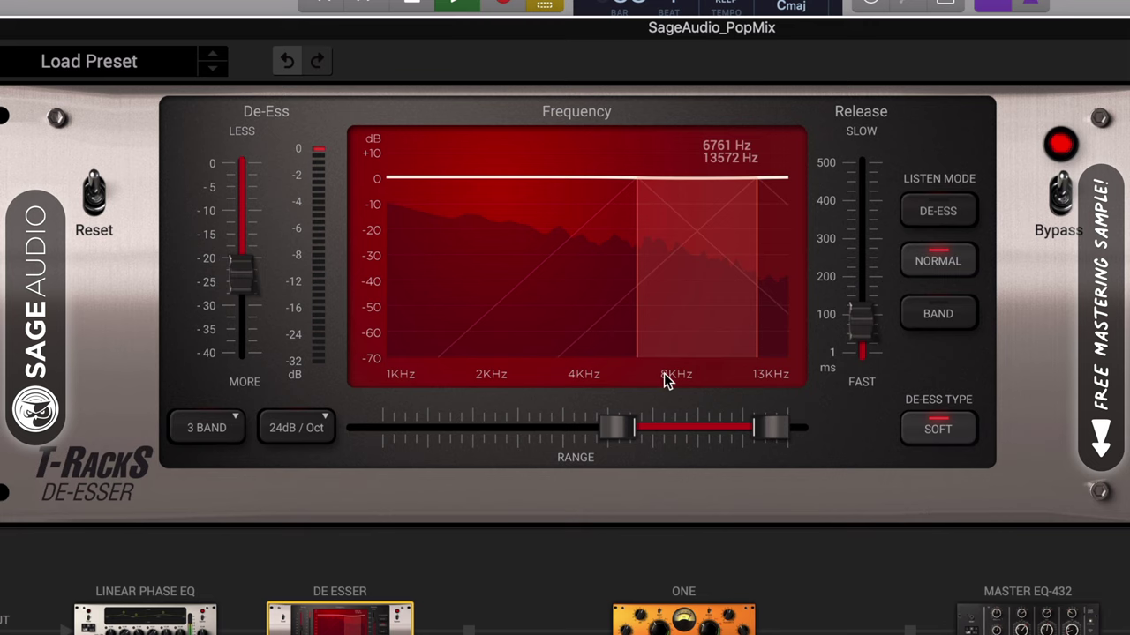
drag(615, 428, 621, 428)
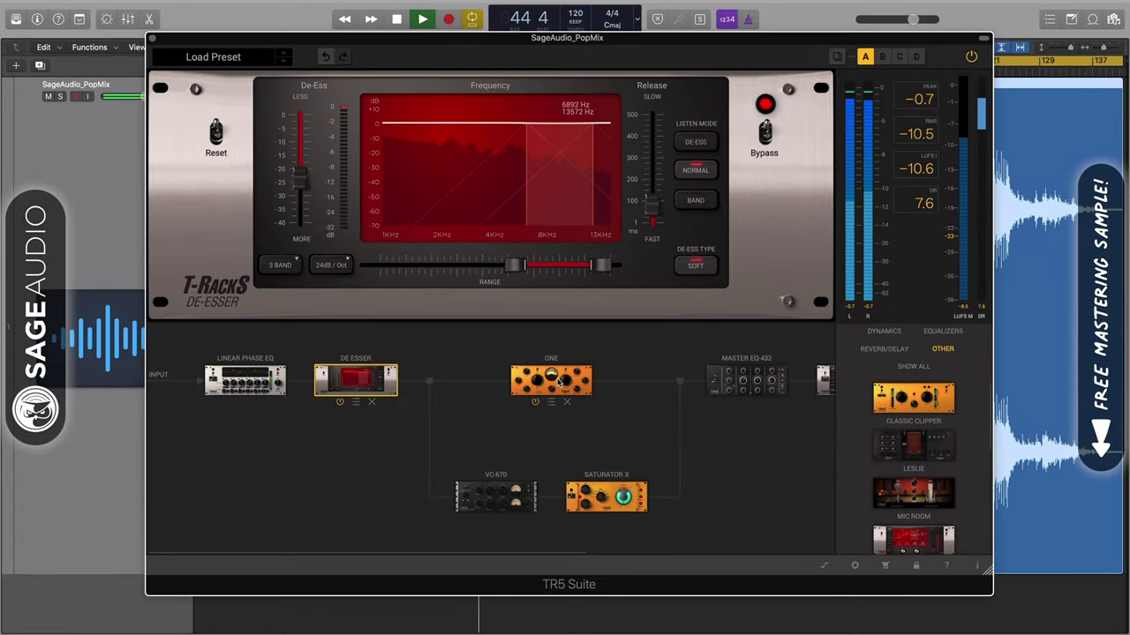
Step: Open ONE to review Transients 1.2, Analog 2.9 and Bass Punch 2.8
click(558, 381)
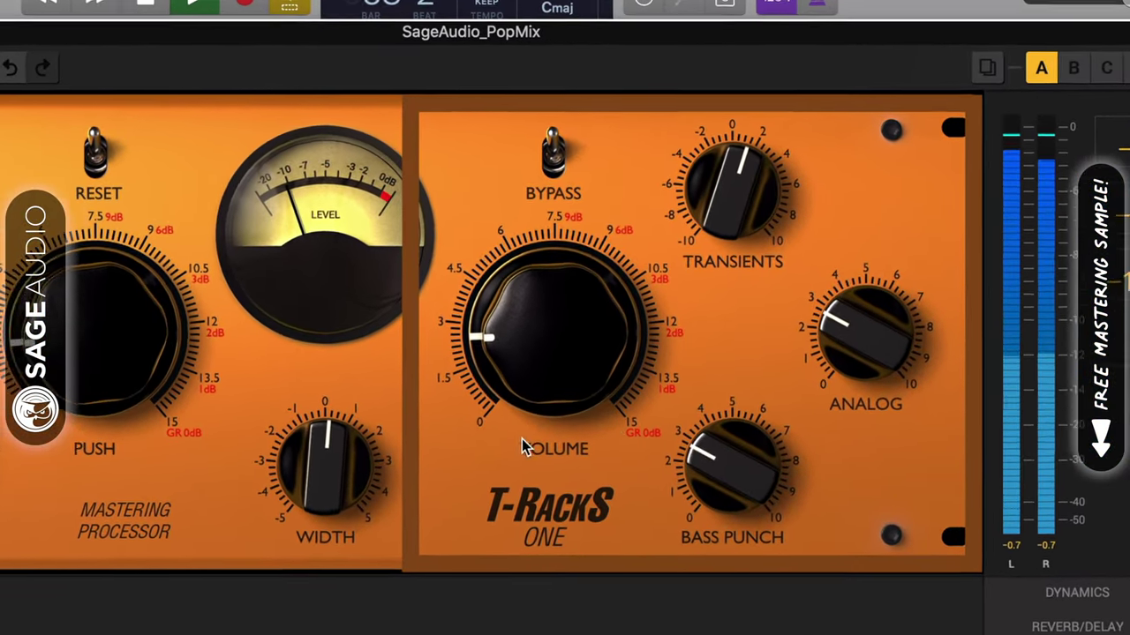
mouse_move(604, 288)
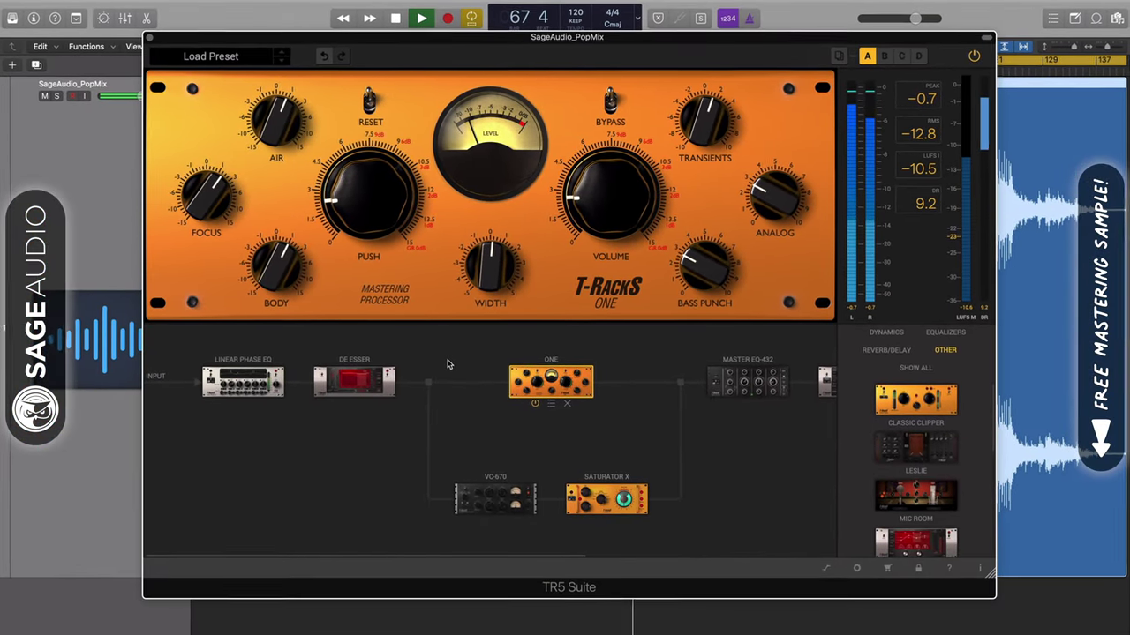
Step: A/B the Linear Phase EQ by toggling its bypass on and off
click(243, 382)
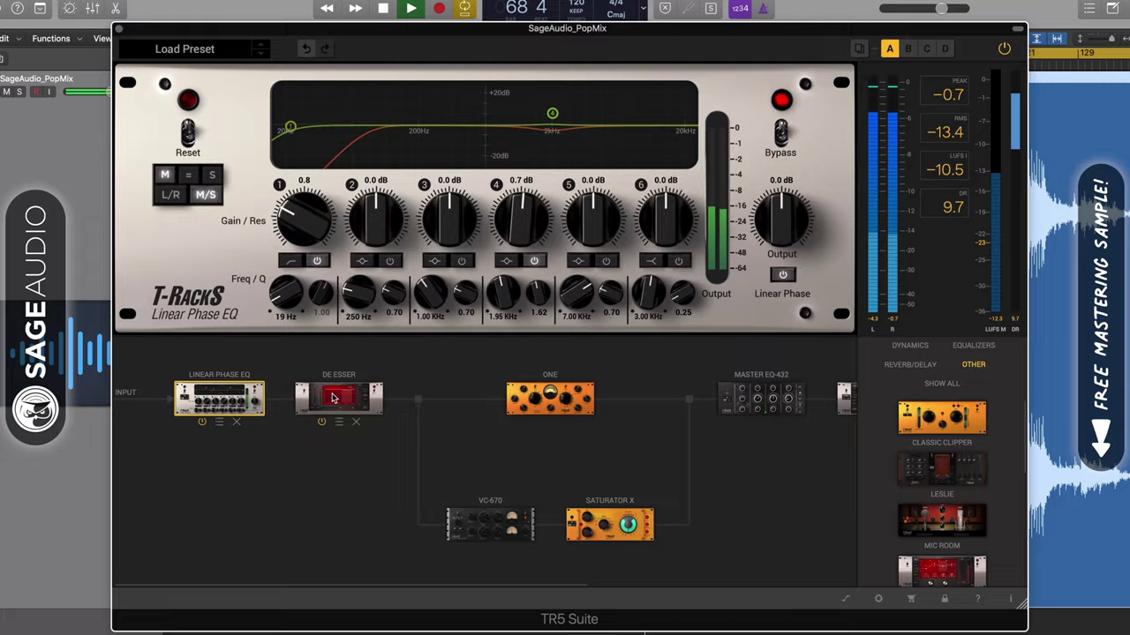
click(333, 398)
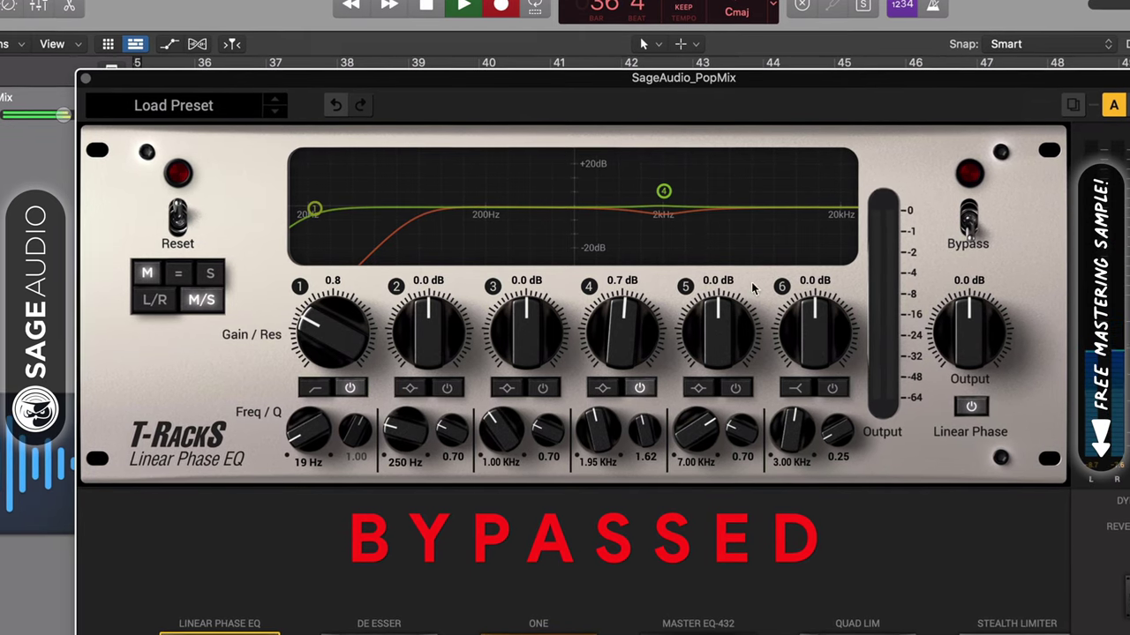
click(970, 214)
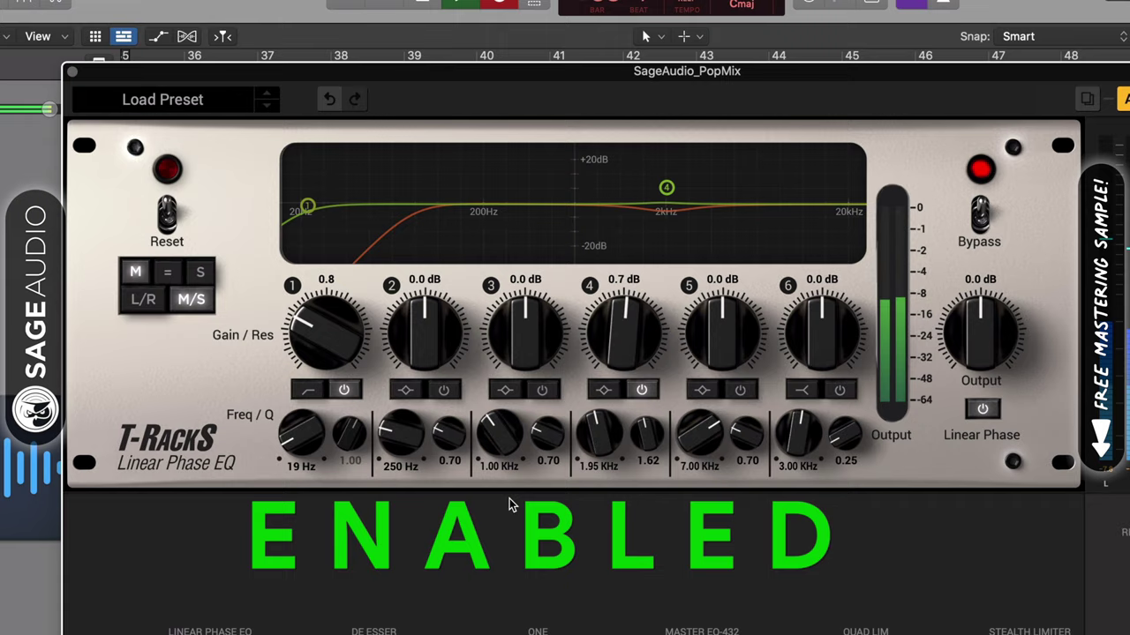
click(979, 214)
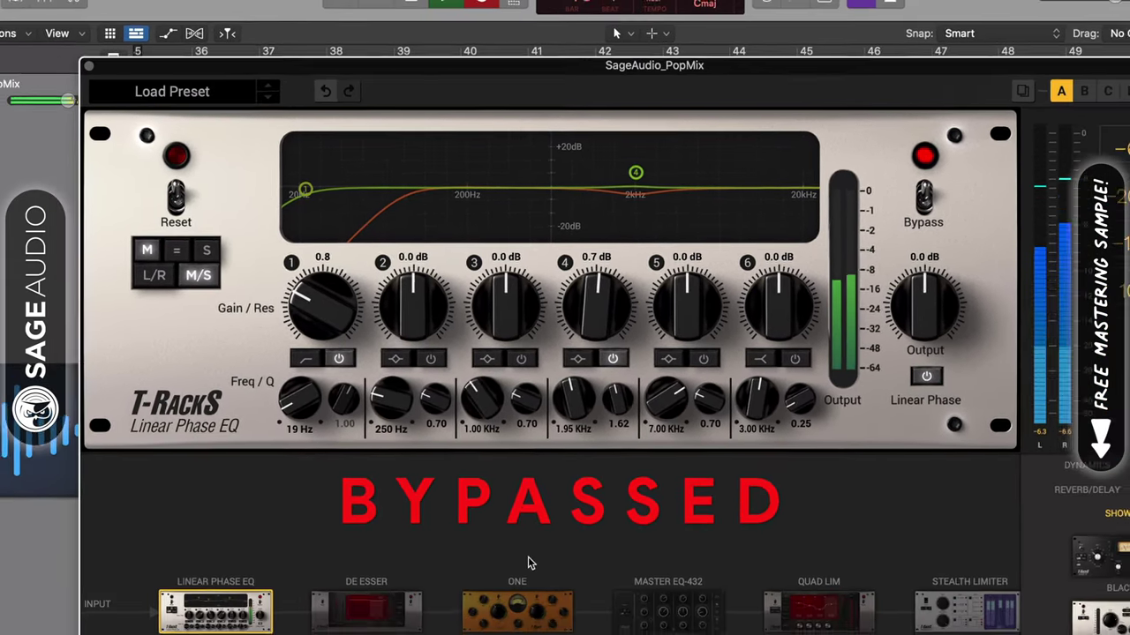
Step: Re-enable the De-Esser and the ONE processor after hearing them bypassed
click(366, 609)
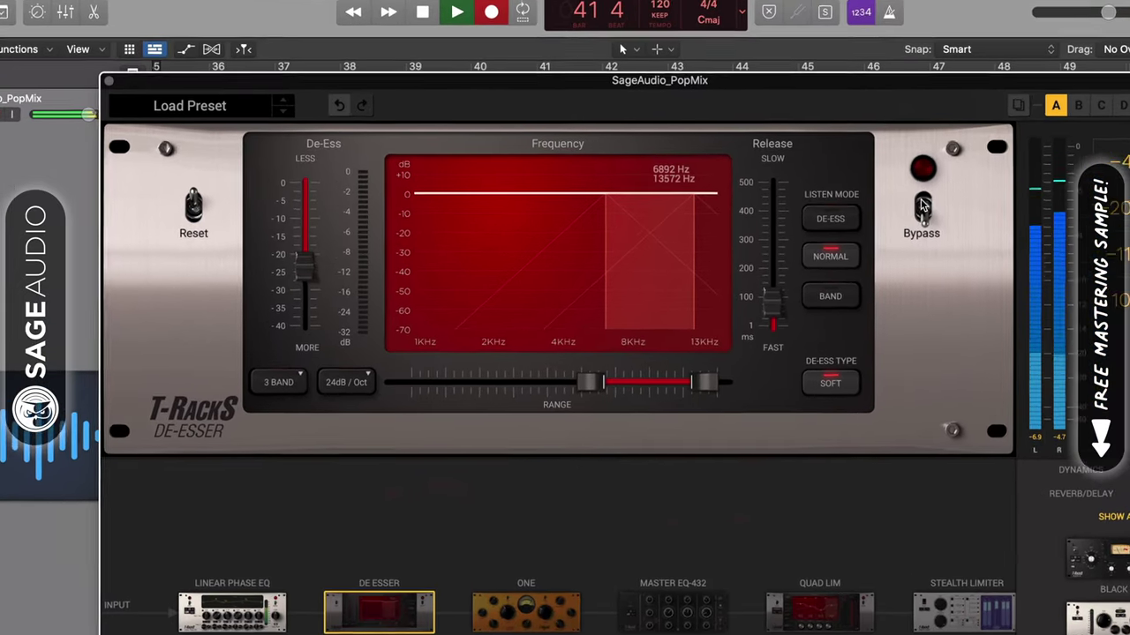
click(922, 205)
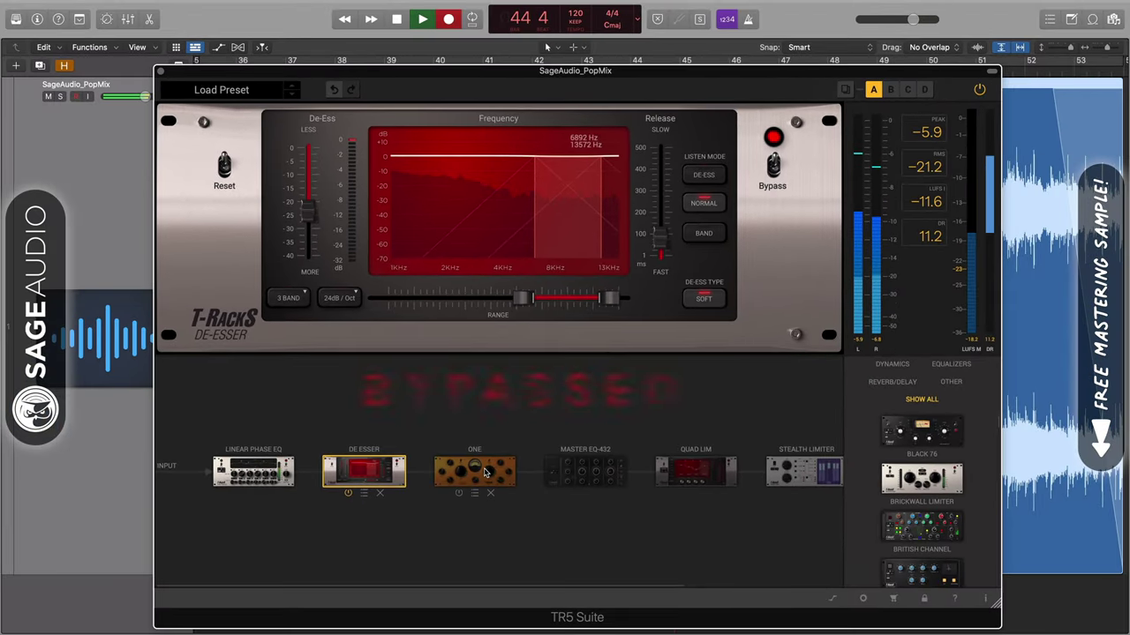
click(474, 472)
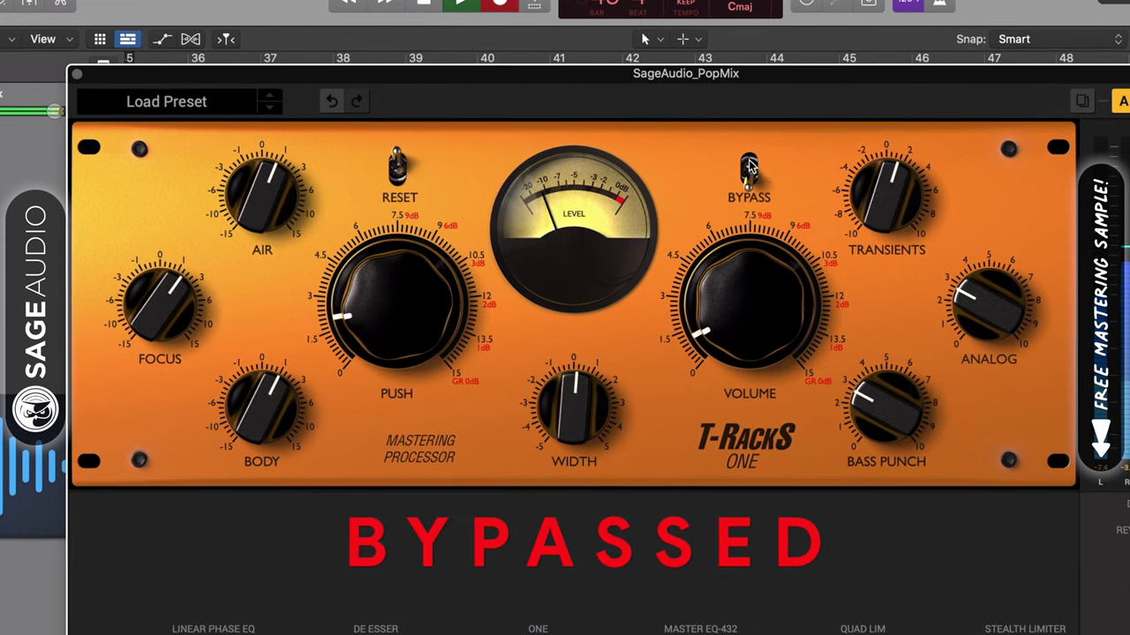
click(749, 165)
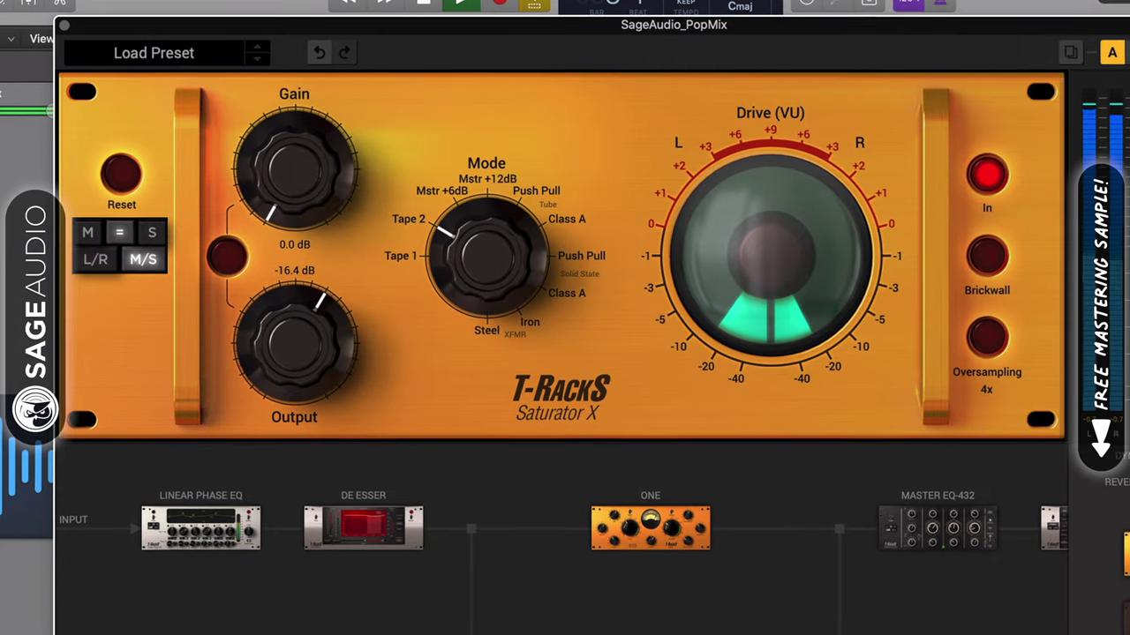
Step: Step through ONE, the parallel-branch VC-670 compressor, and Saturator X
click(651, 529)
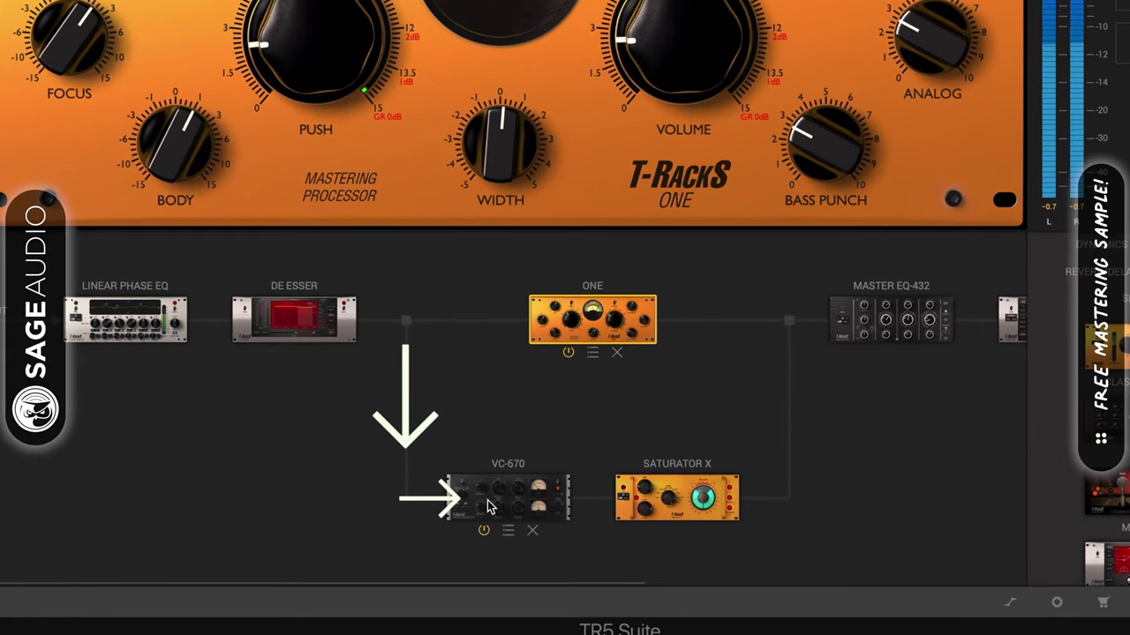
click(487, 500)
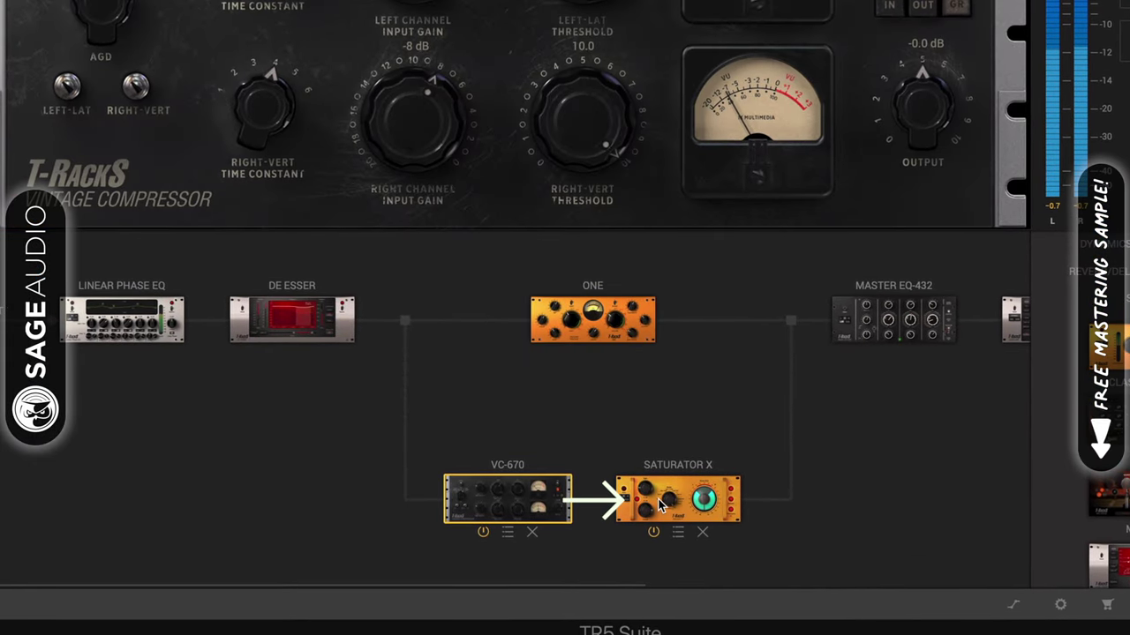
click(659, 503)
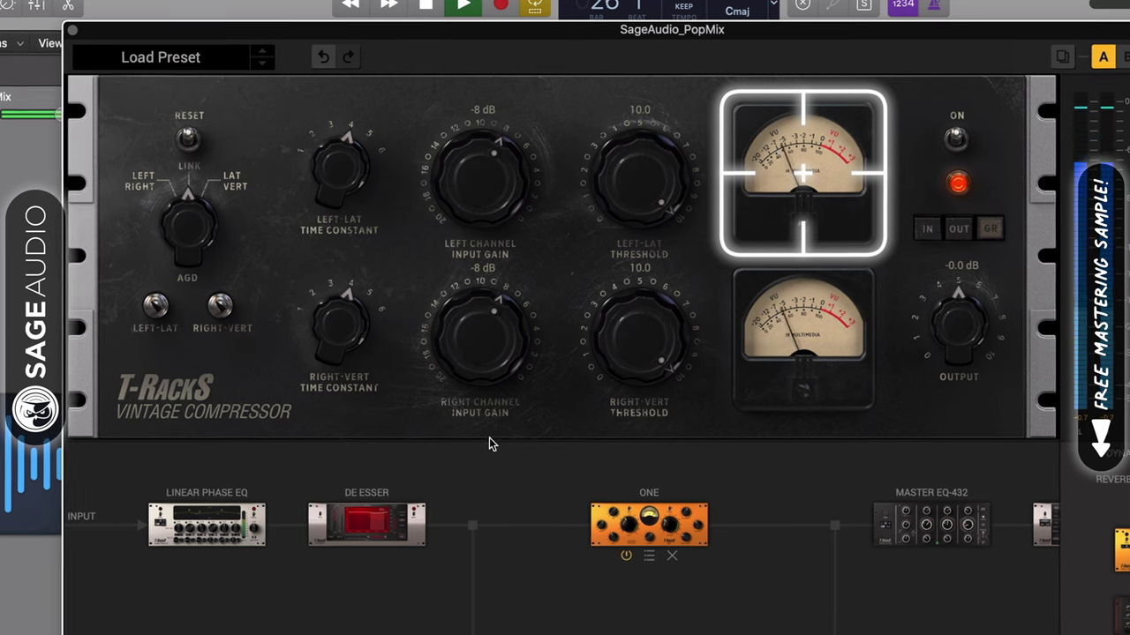
Step: Set the VC-670 input gain to -7 dB and the linked thresholds to 10.0
drag(470, 368, 473, 362)
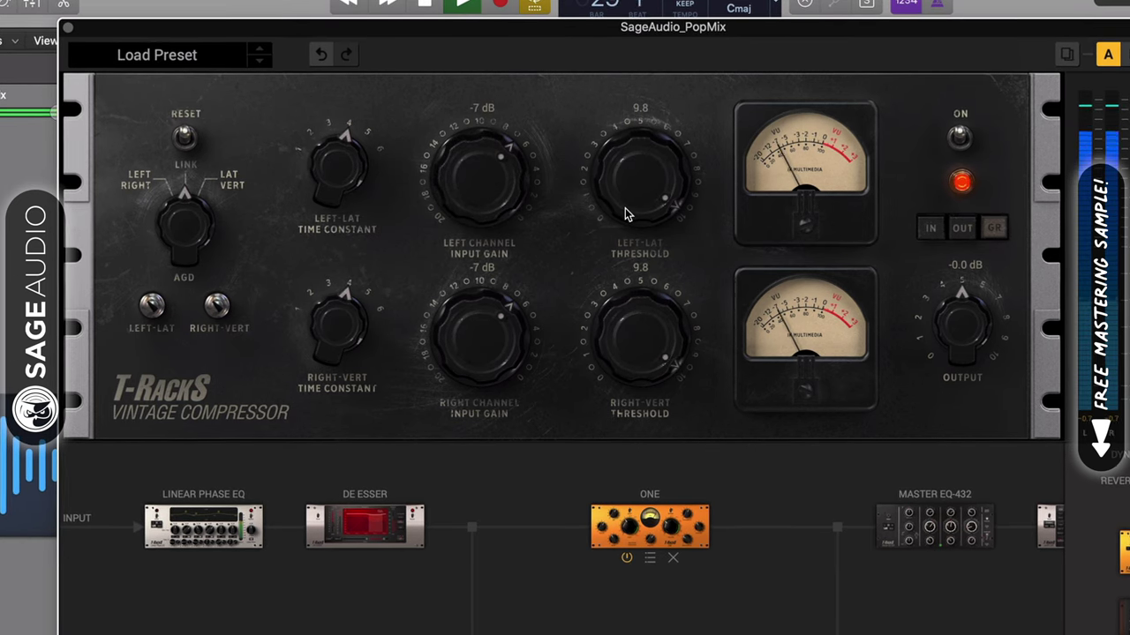
drag(623, 232, 635, 189)
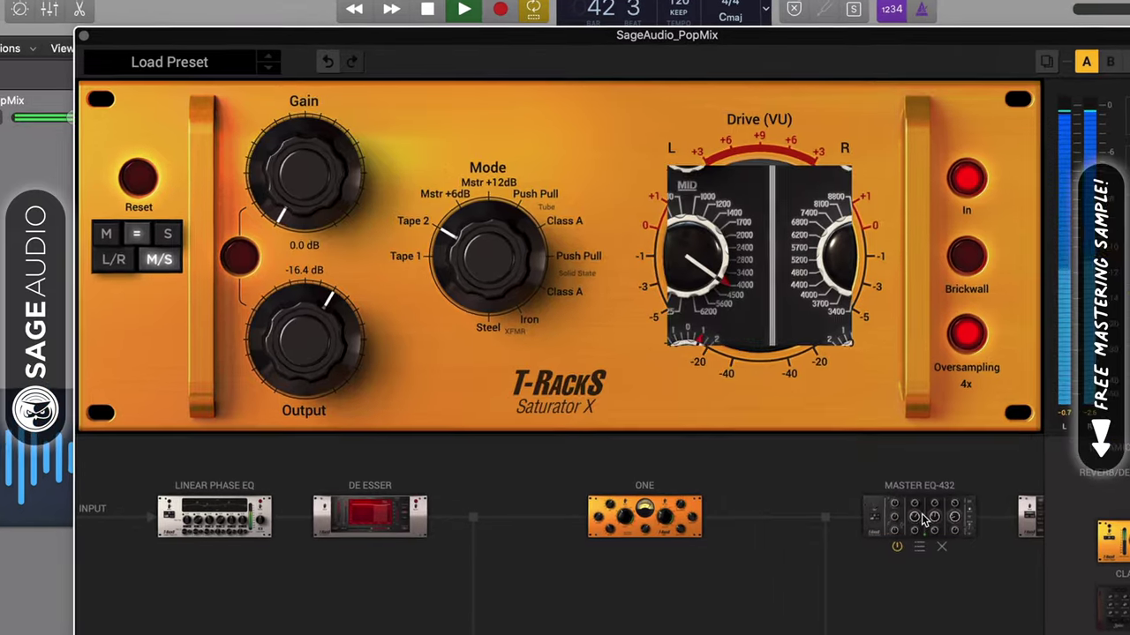
Step: Retune the Master EQ-432 side-channel LO and MID frequencies, then go back to the VC-670
click(754, 399)
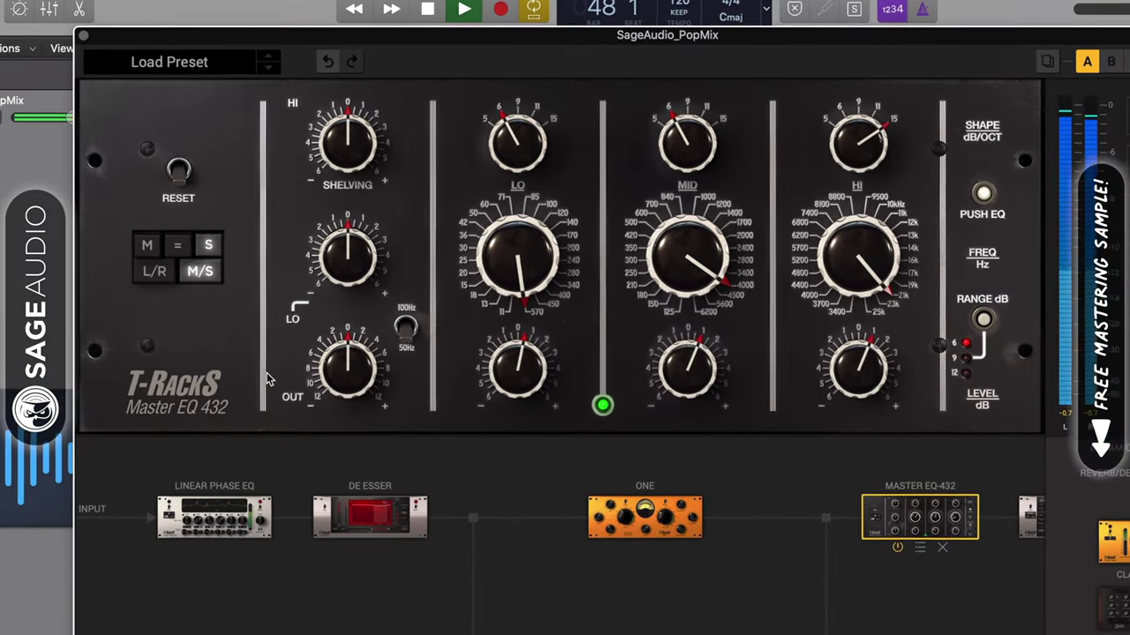
click(143, 247)
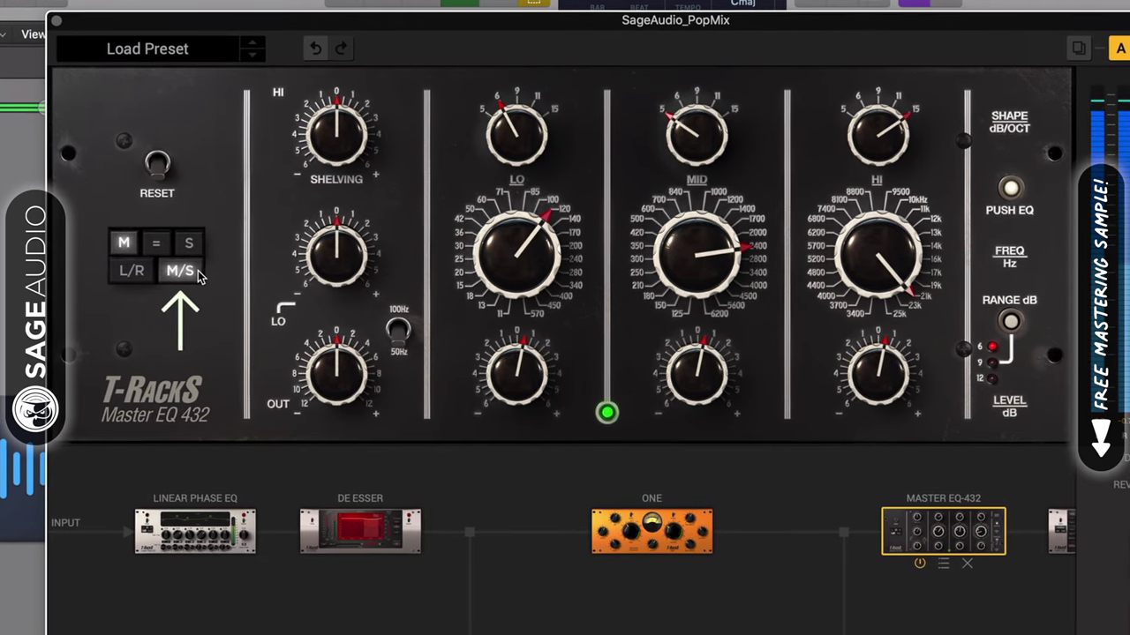
click(188, 243)
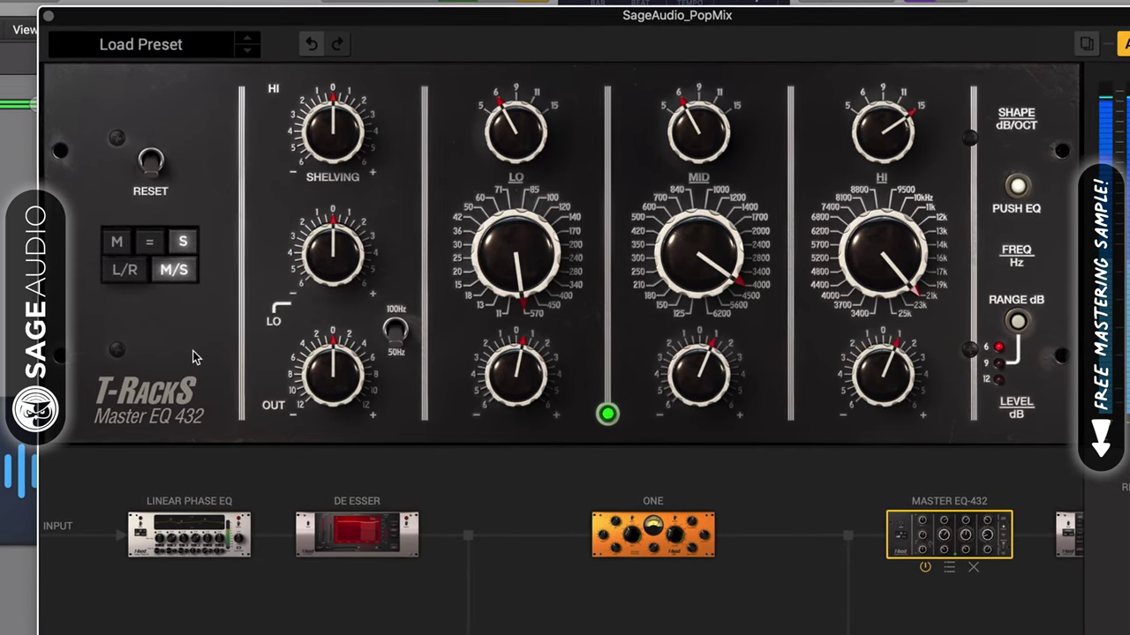
click(116, 241)
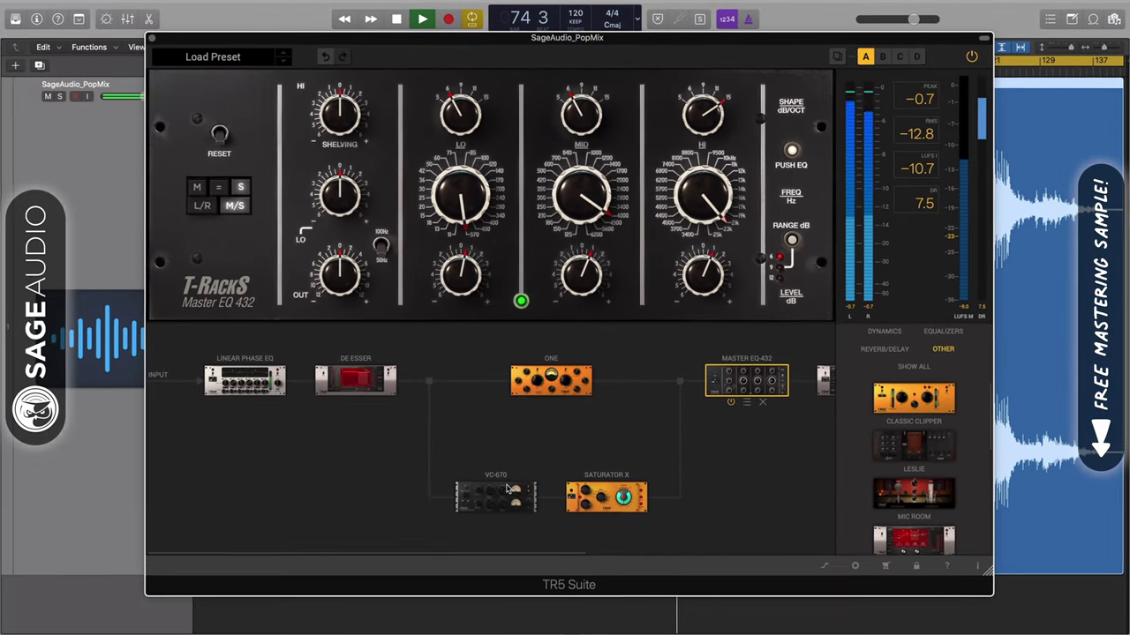
click(508, 490)
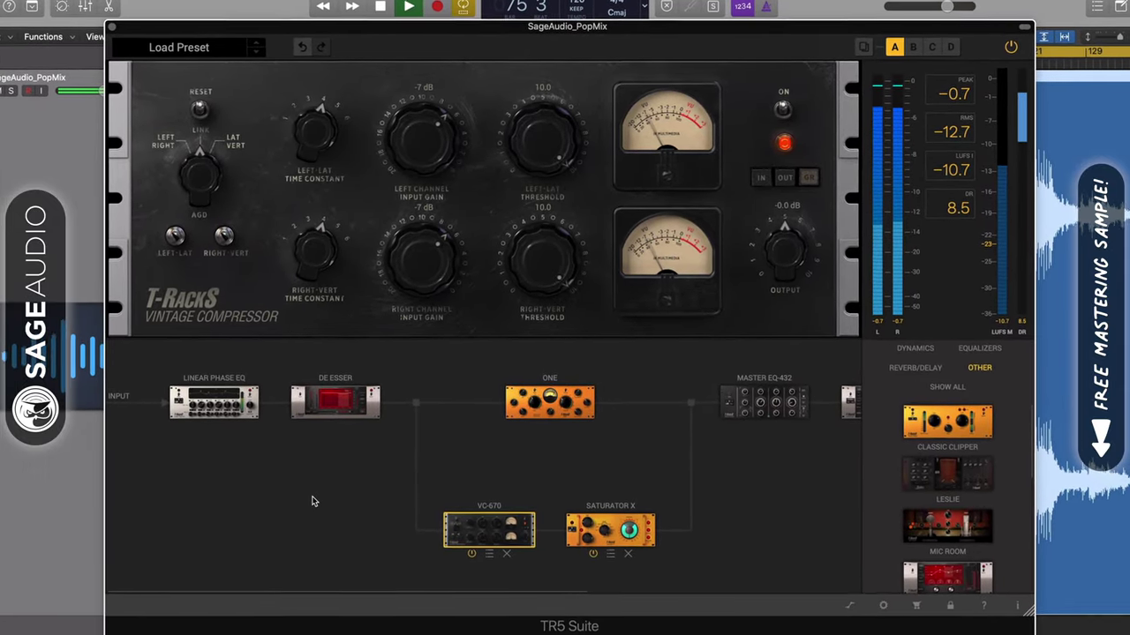
Step: Lower the Vintage Compressor output to -0.5 dB
click(589, 515)
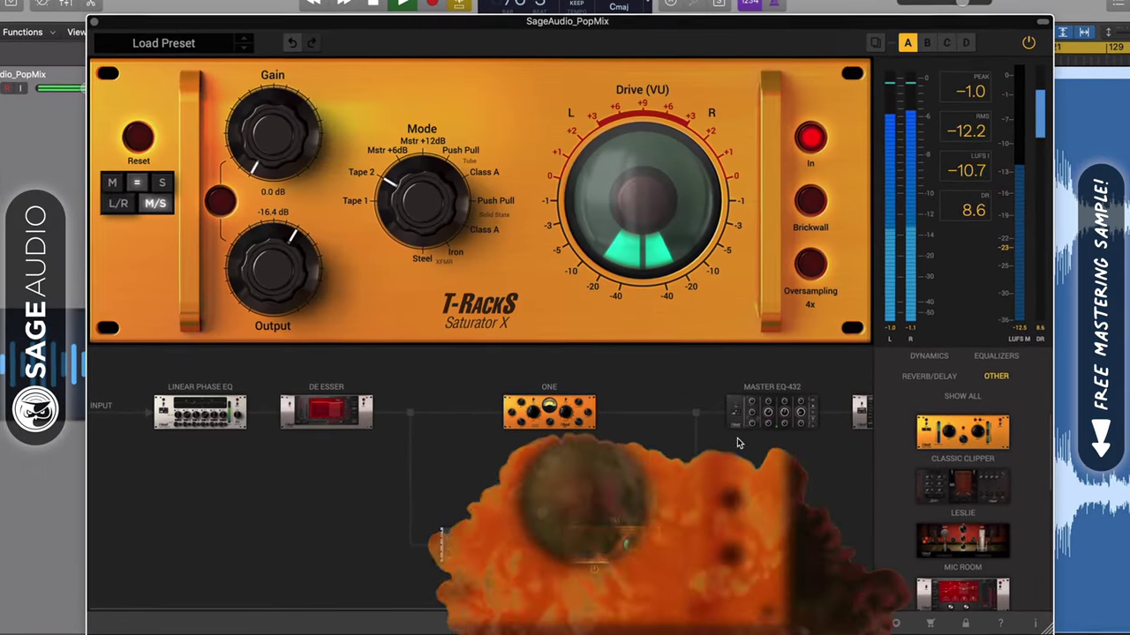
click(766, 412)
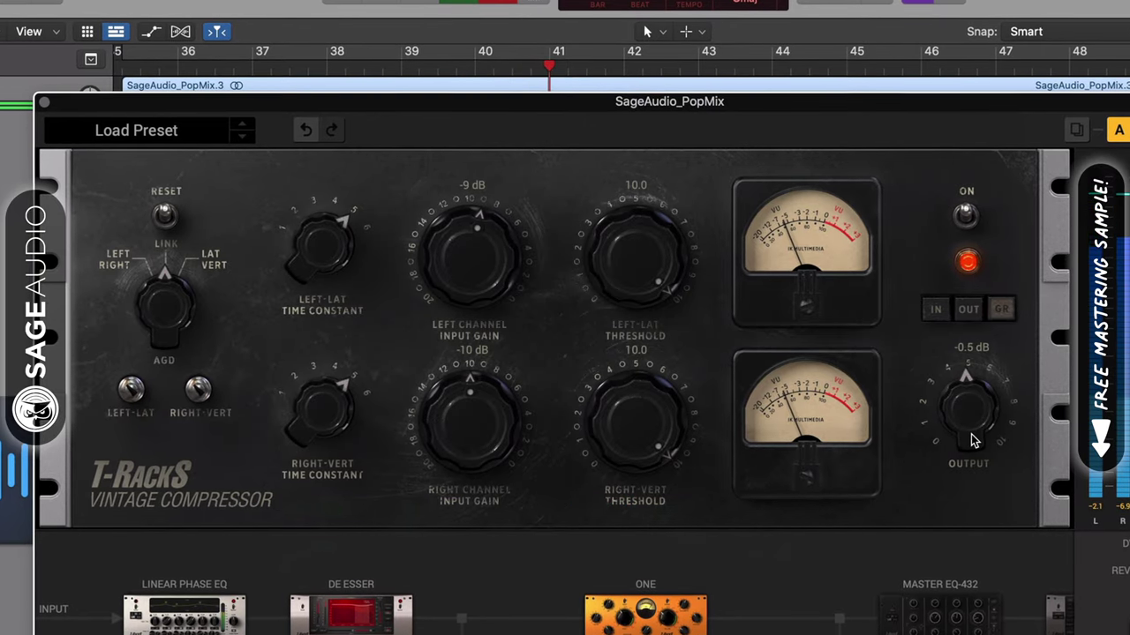
drag(970, 437, 970, 446)
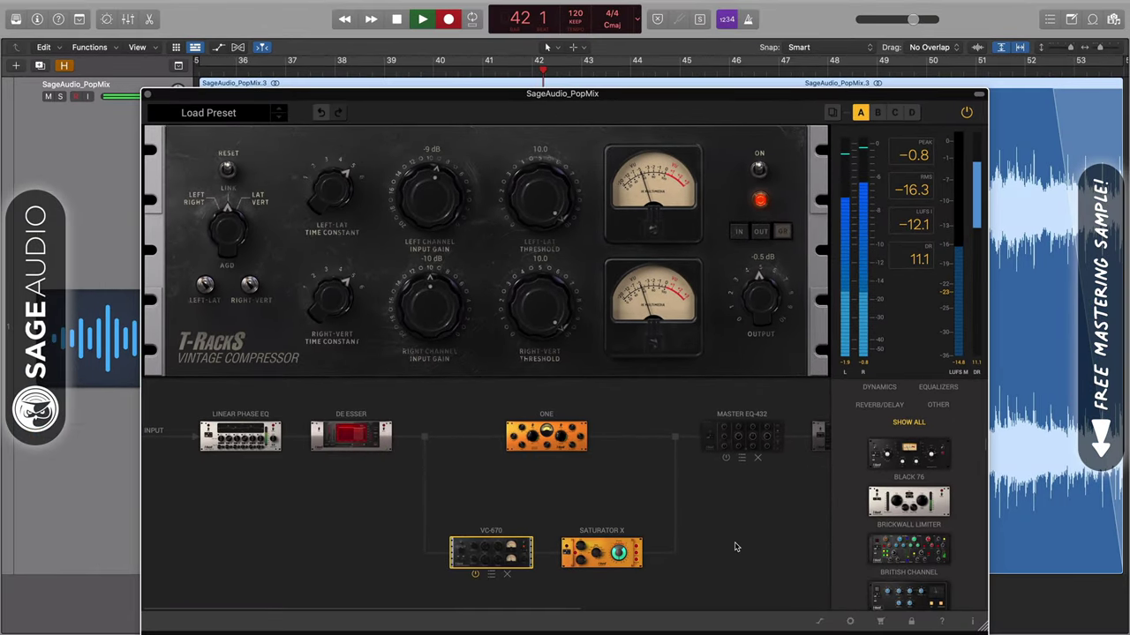
Step: A/B the Master EQ 432 via its bypass, leaving it enabled
click(942, 618)
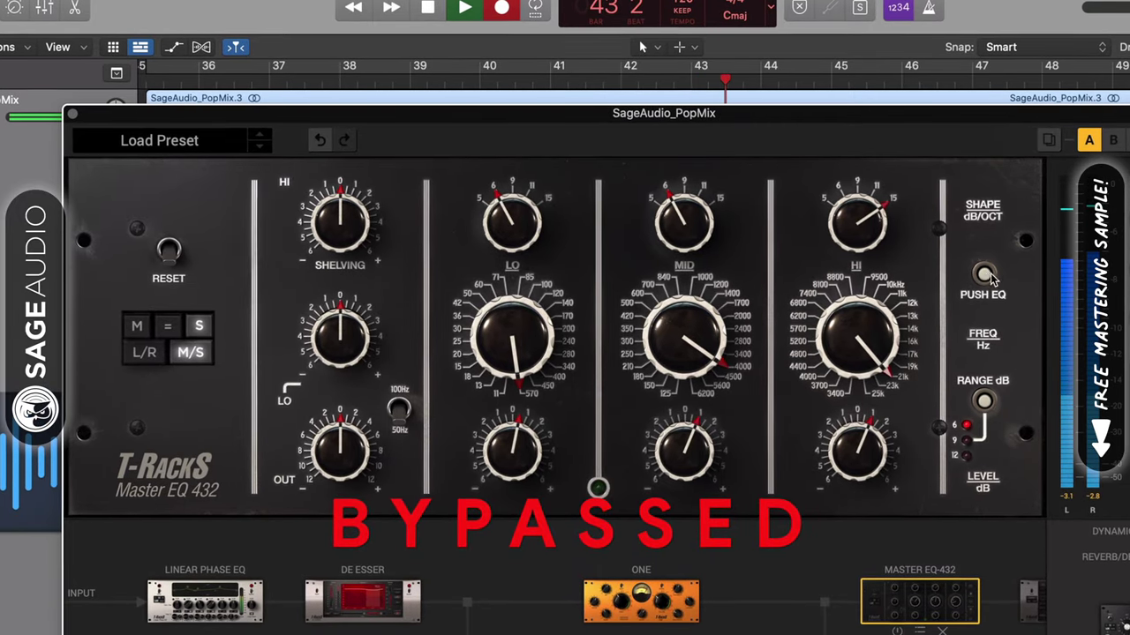
click(984, 274)
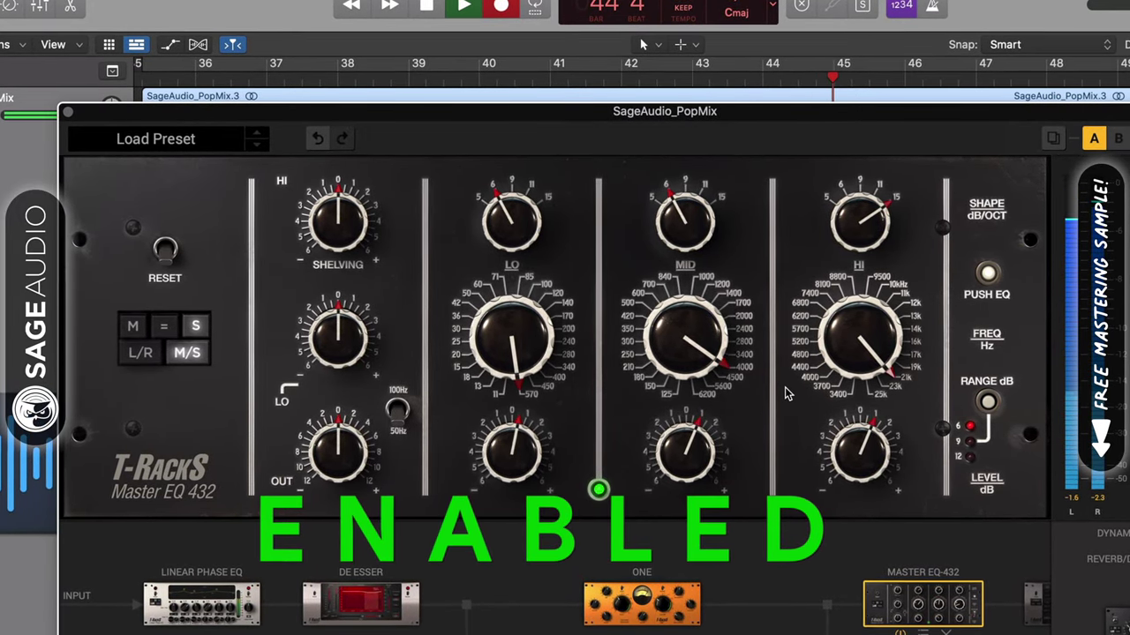
click(988, 273)
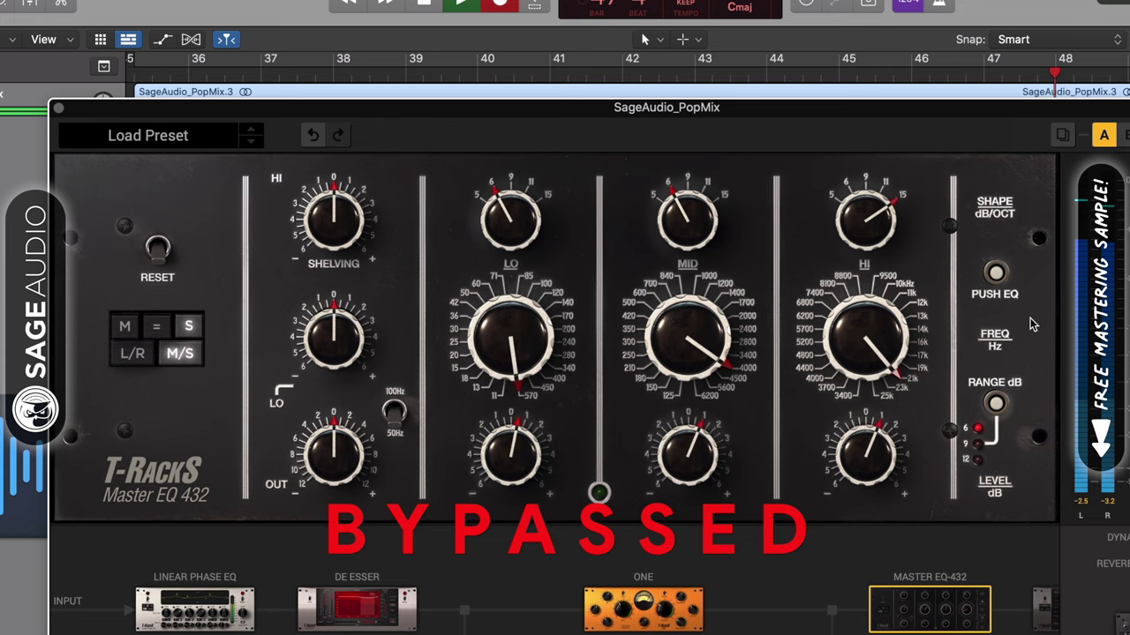
click(994, 274)
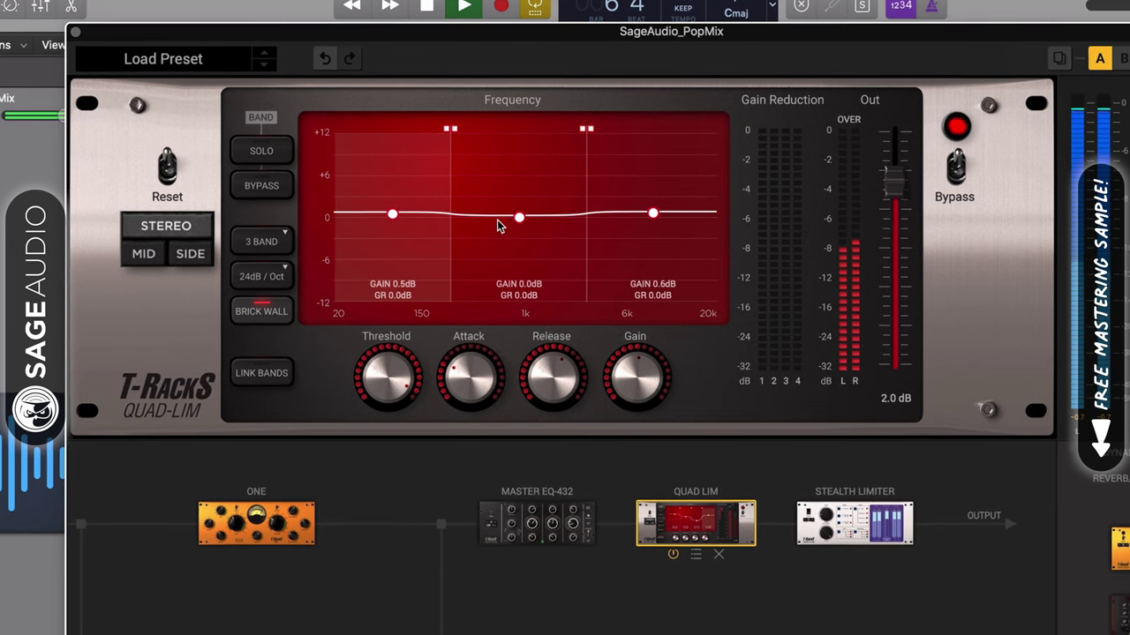
Step: Raise the Quad-Lim high band gain from 0.7 toward 1.0 dB
drag(653, 213, 653, 211)
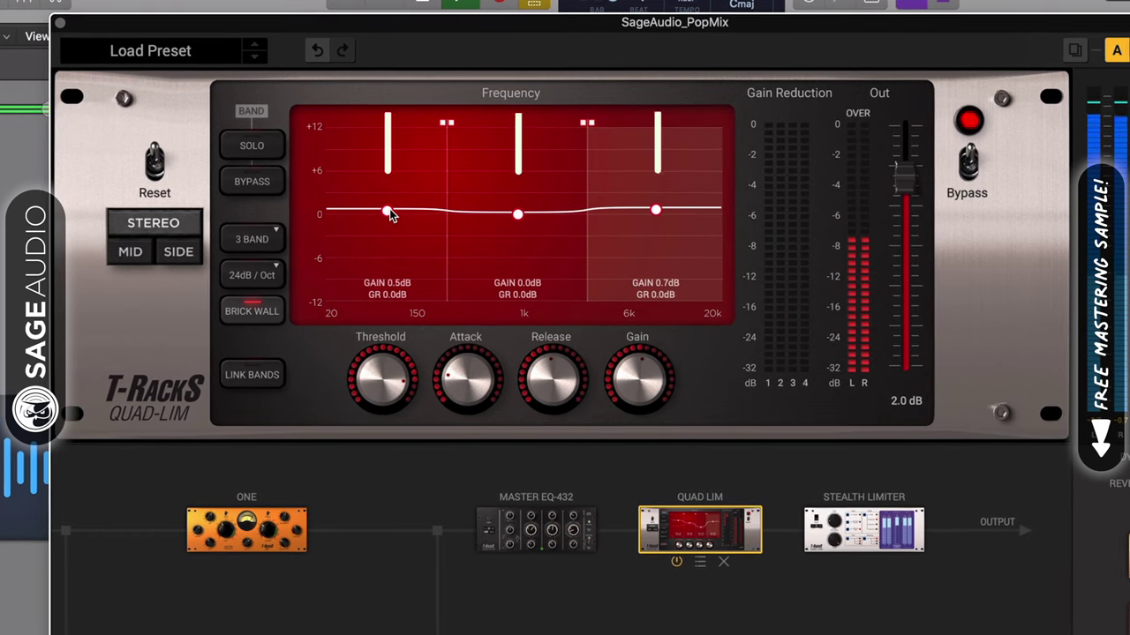
click(655, 210)
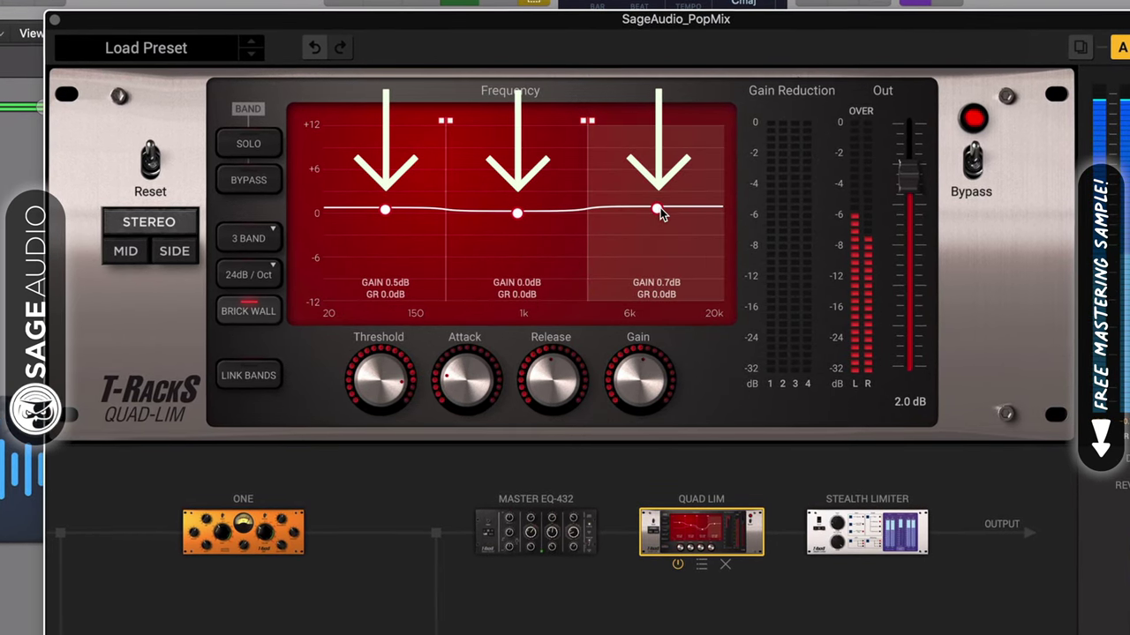
click(384, 219)
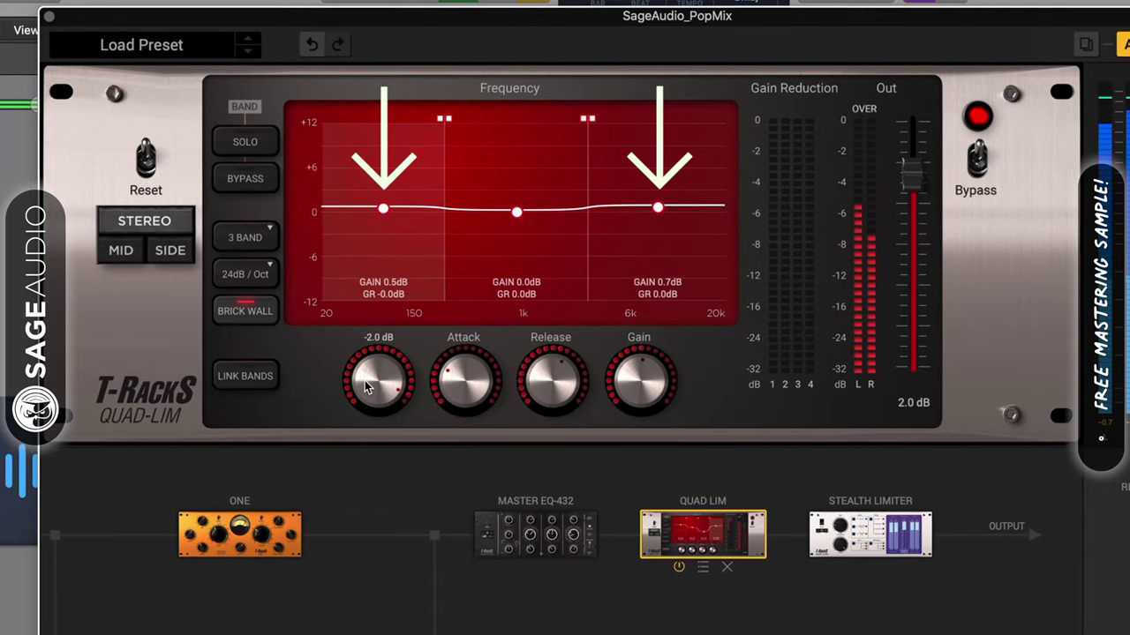
drag(657, 208, 657, 205)
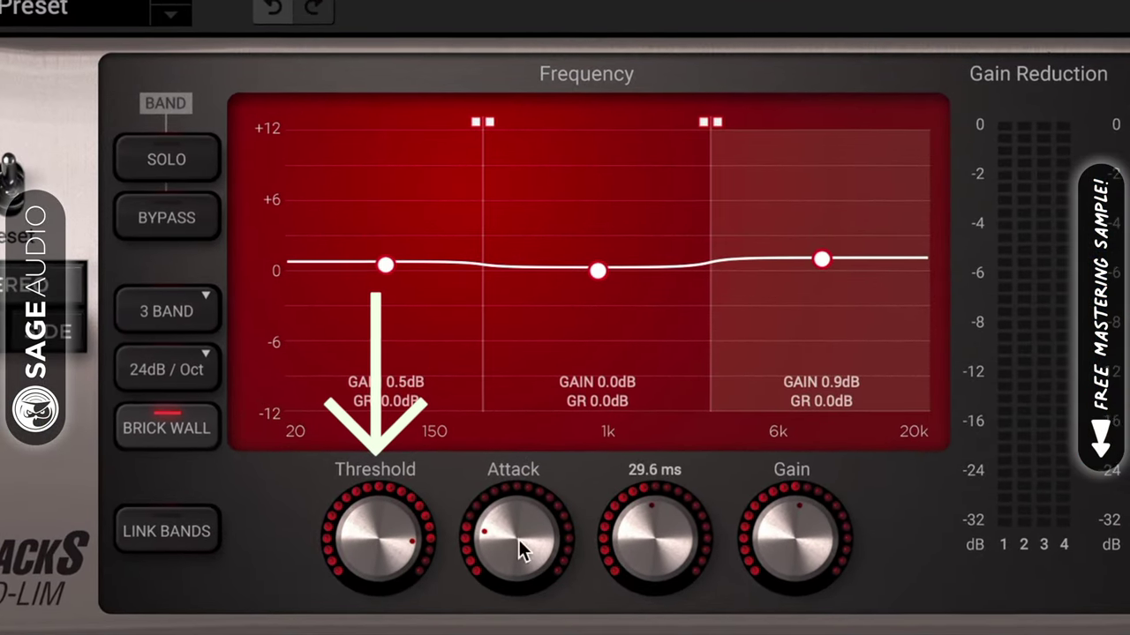
Step: Shorten the Quad-Lim middle band's release to about 50 ms
mouse_move(368, 268)
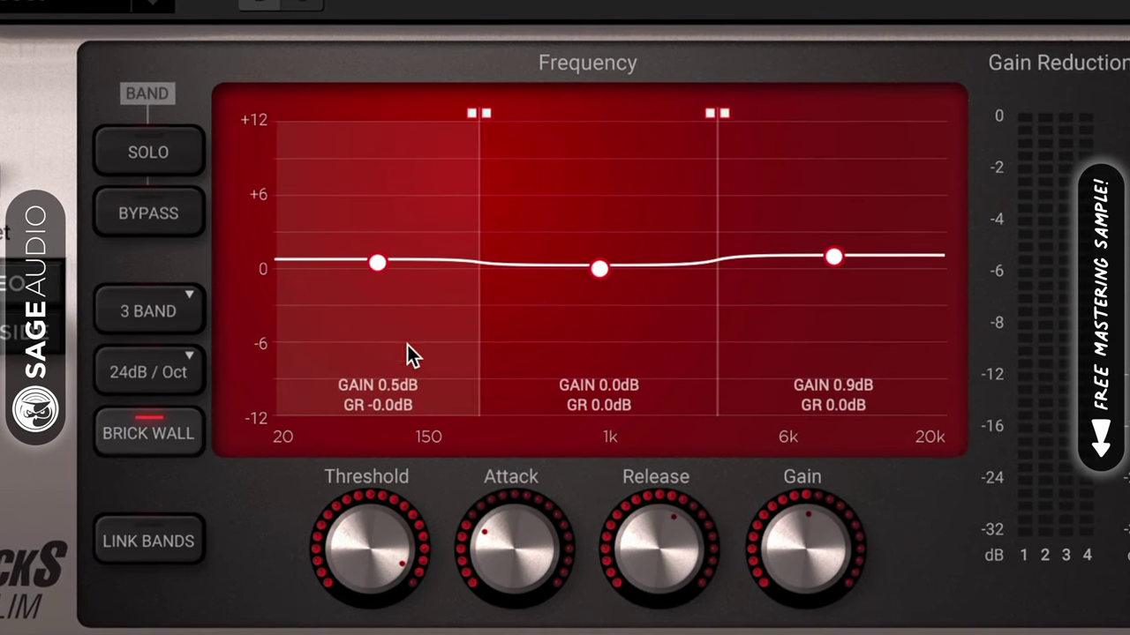
mouse_move(671, 558)
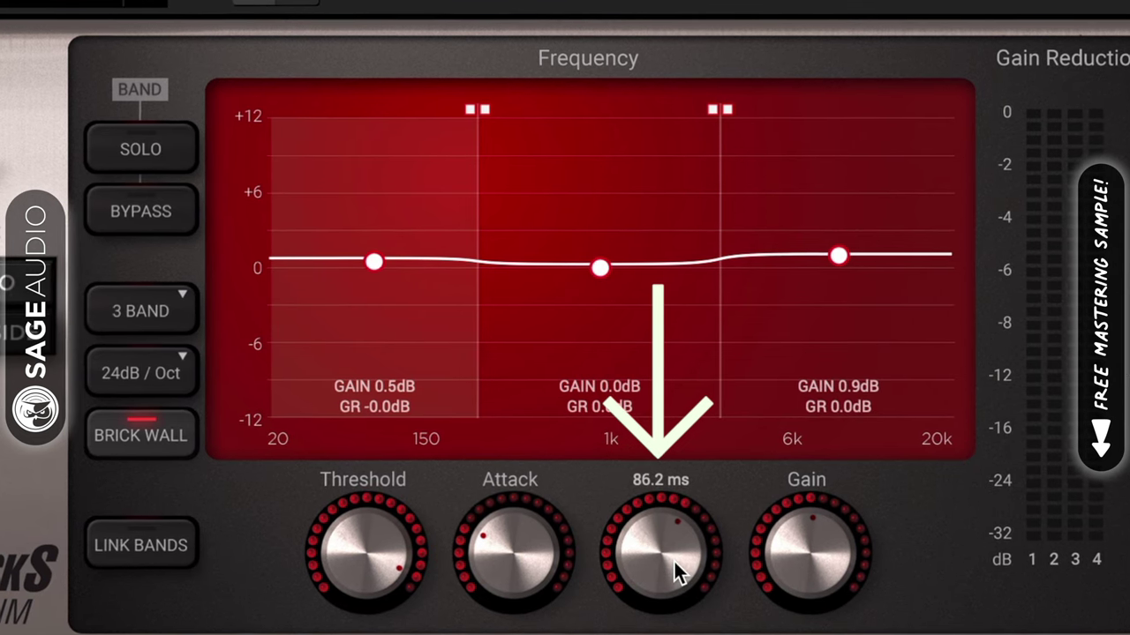
click(599, 267)
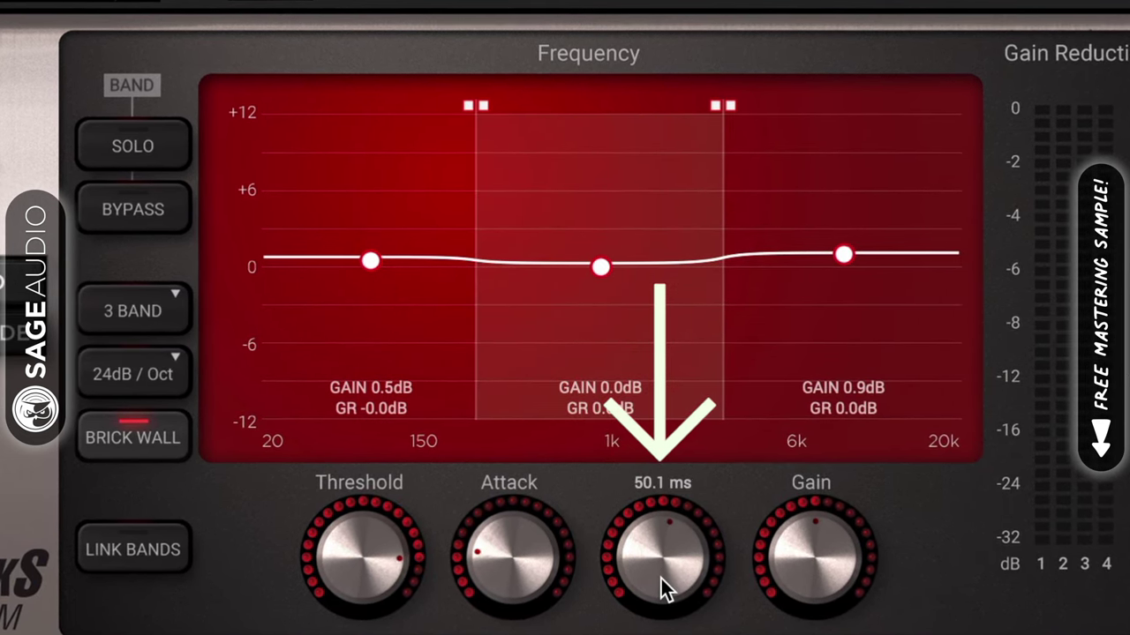
drag(661, 579, 660, 573)
click(843, 256)
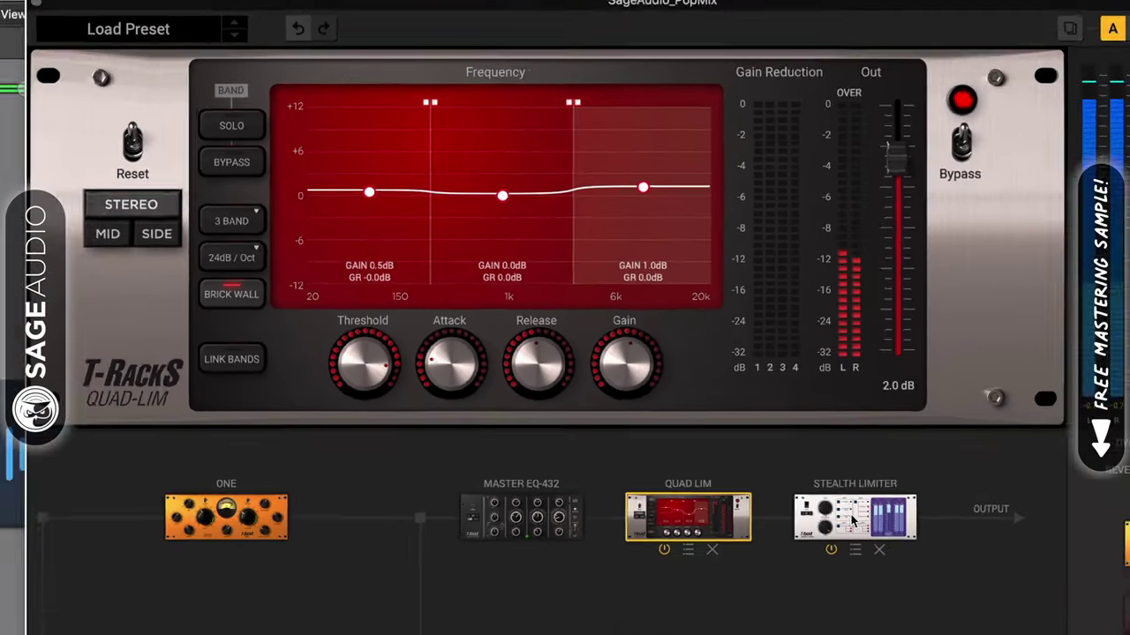
click(855, 518)
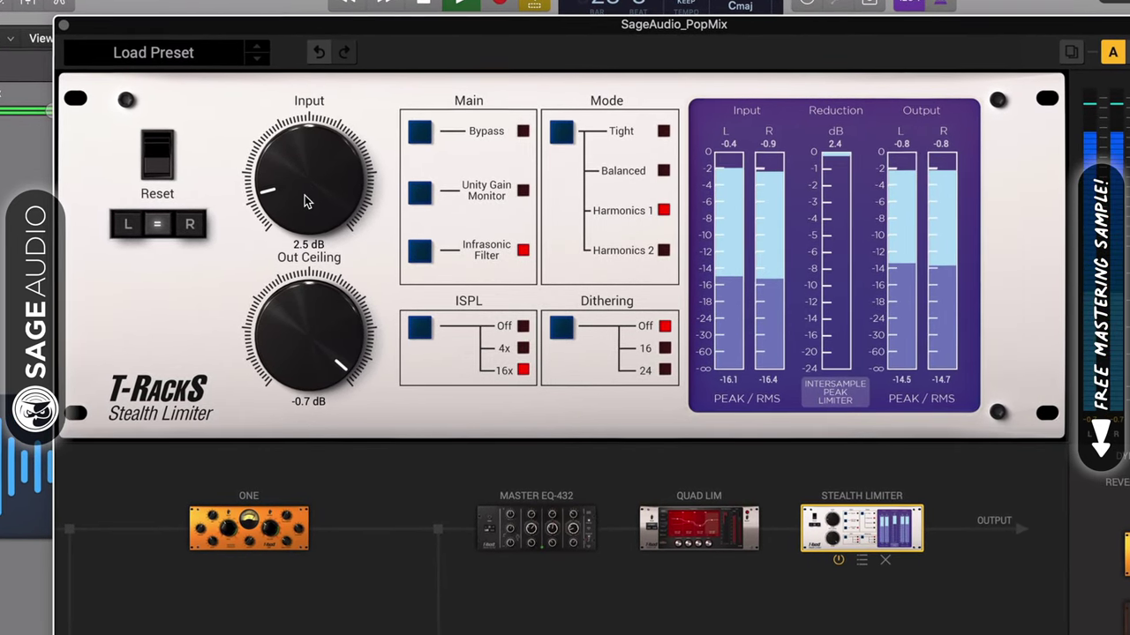
scroll(305, 202, down, 2)
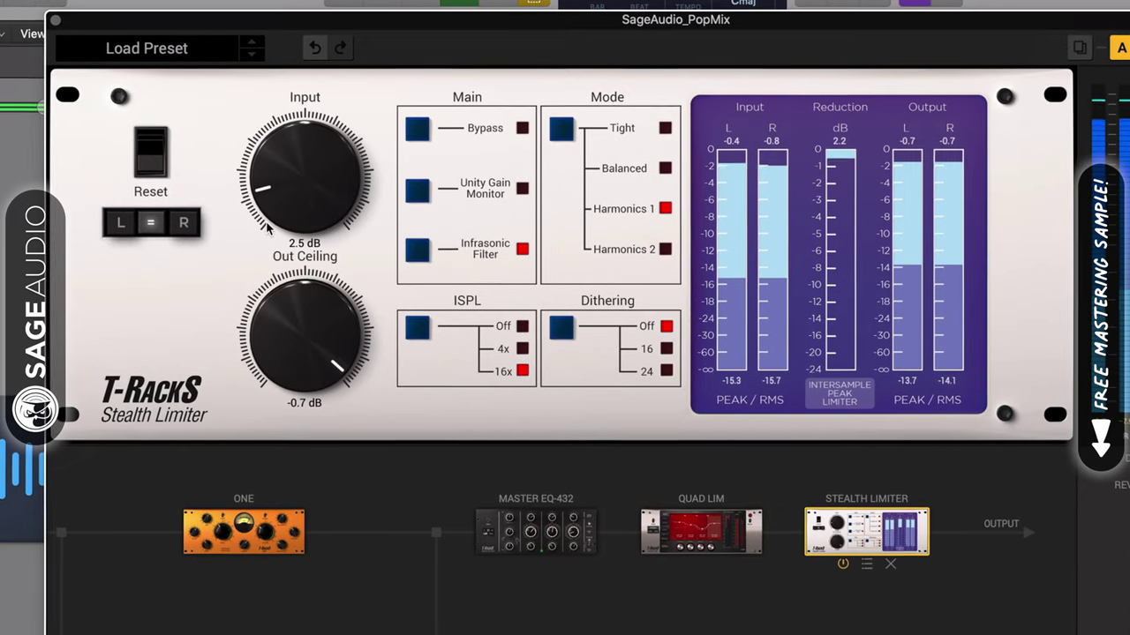
drag(292, 199, 291, 204)
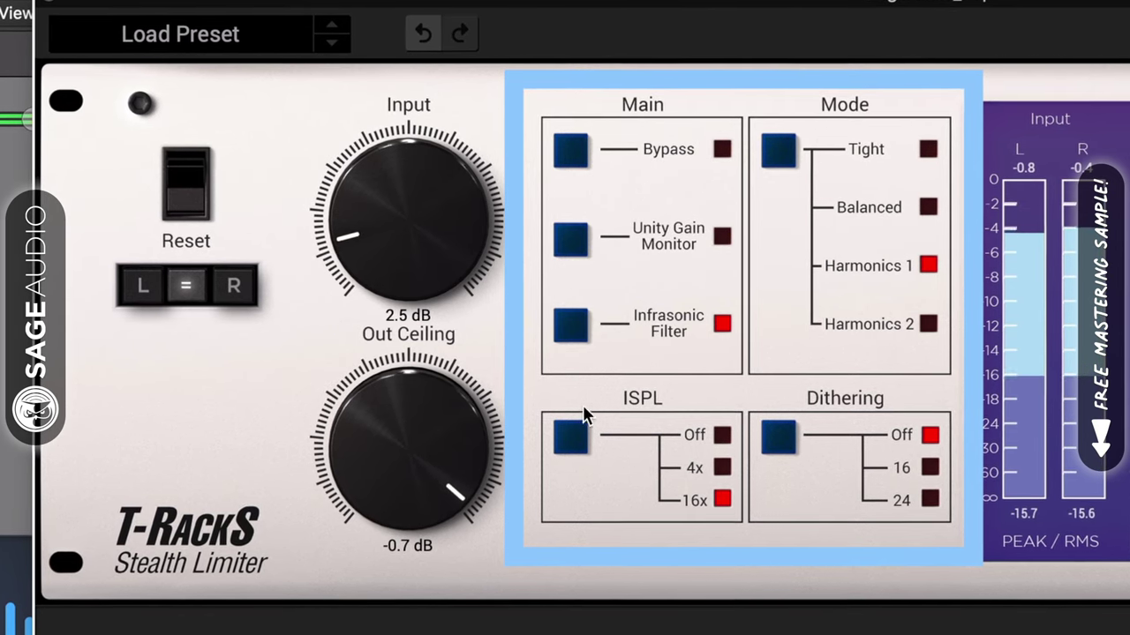
click(566, 323)
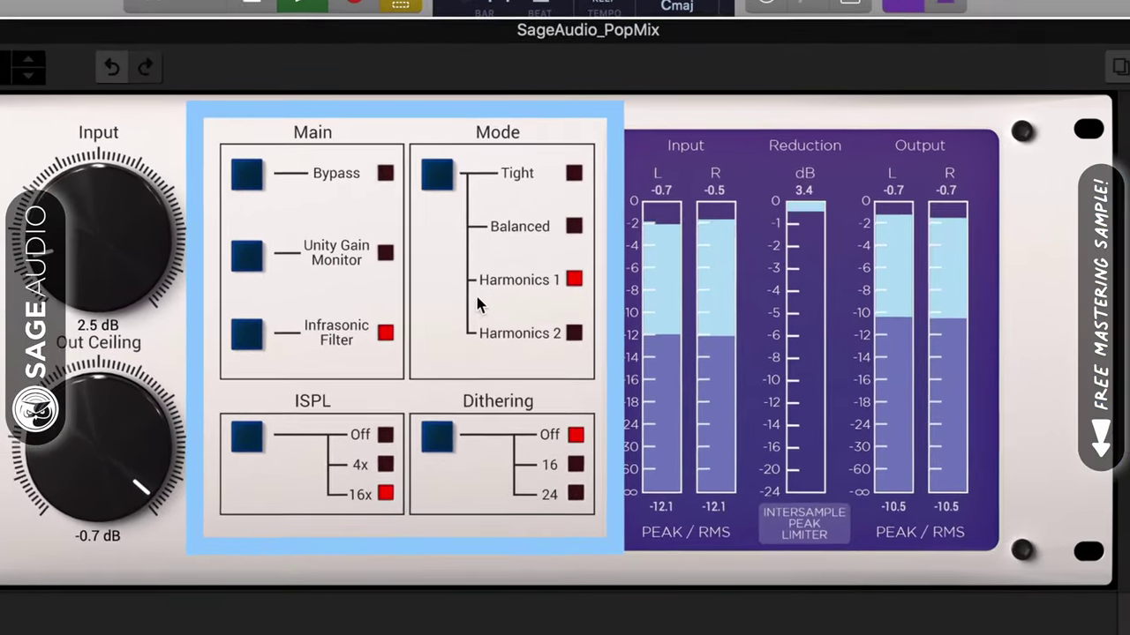
click(439, 175)
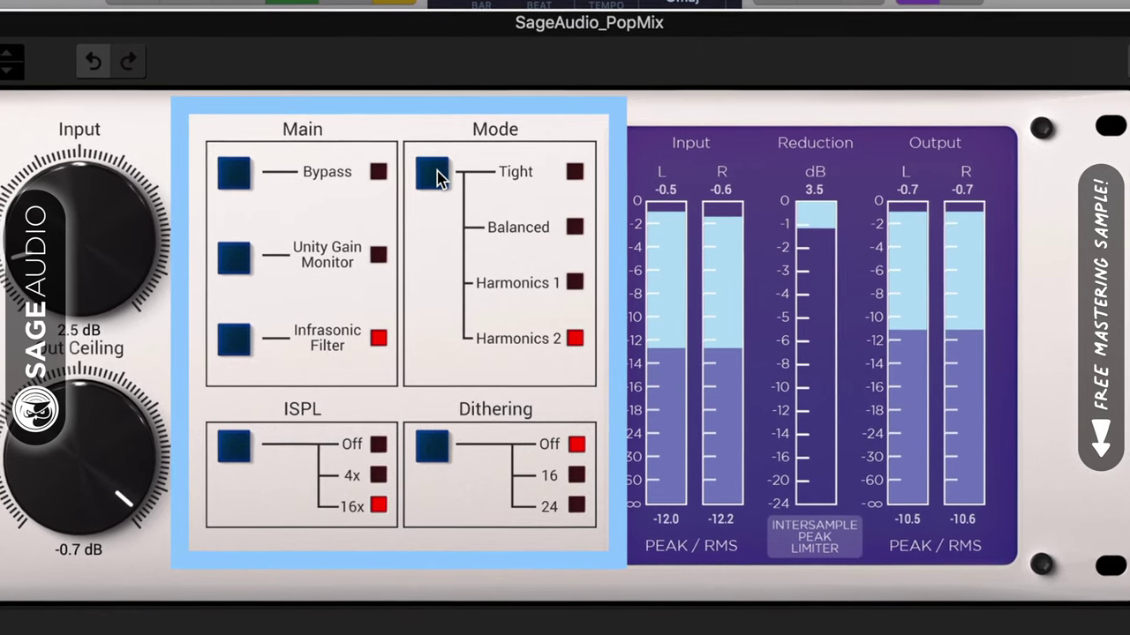
click(436, 175)
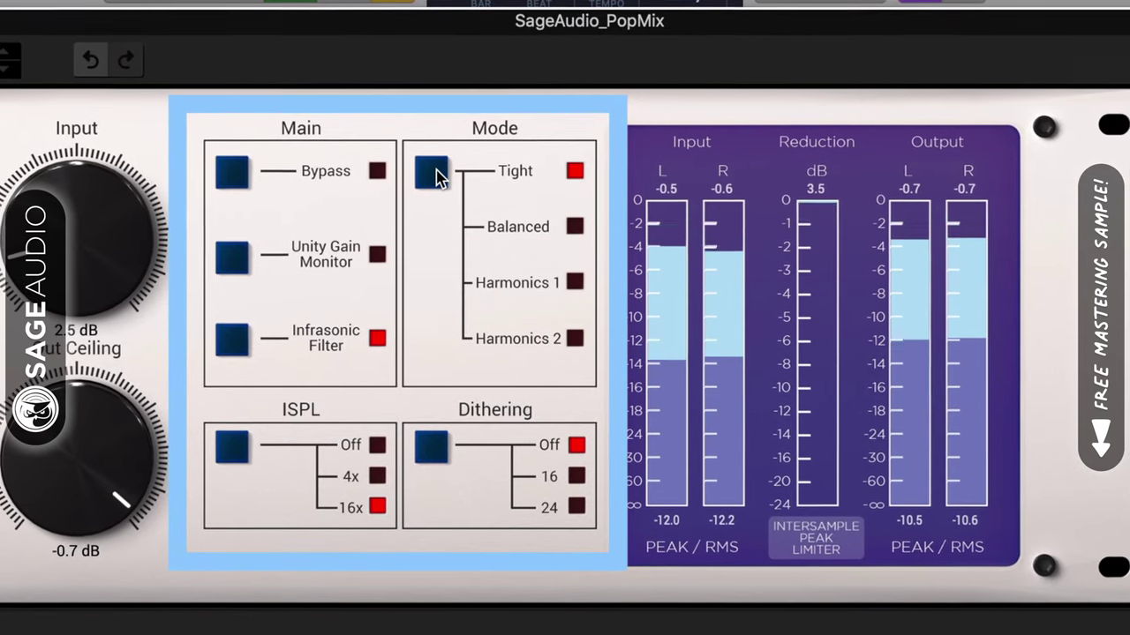
click(437, 176)
click(439, 175)
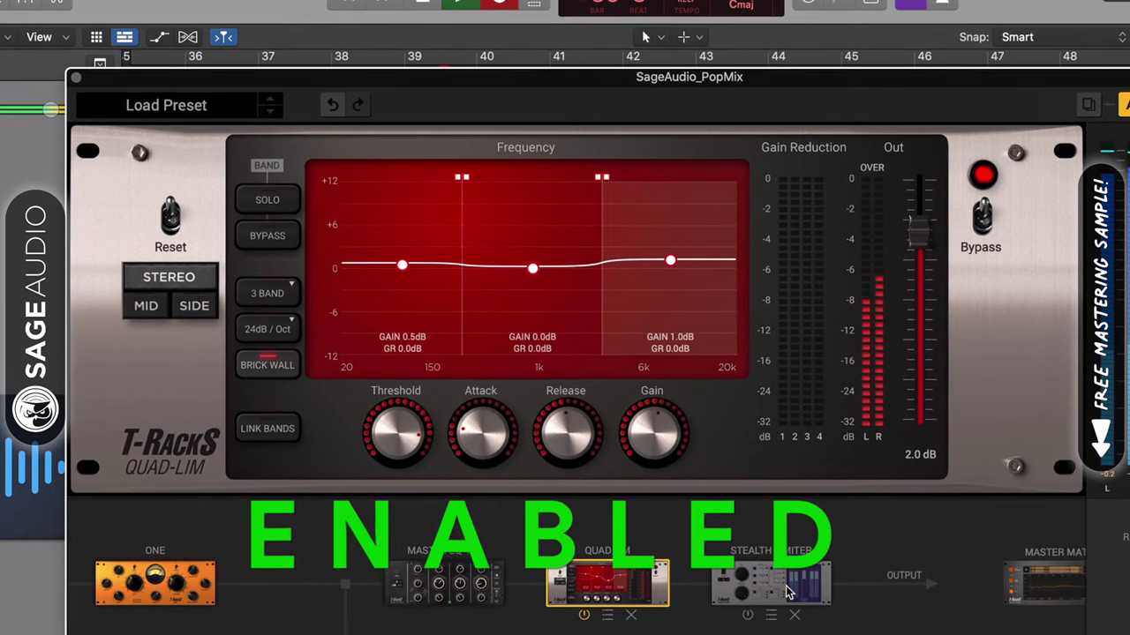
Step: Compare Quad-Lim and Stealth Limiter bypassed versus enabled, leaving both limiters active
click(993, 214)
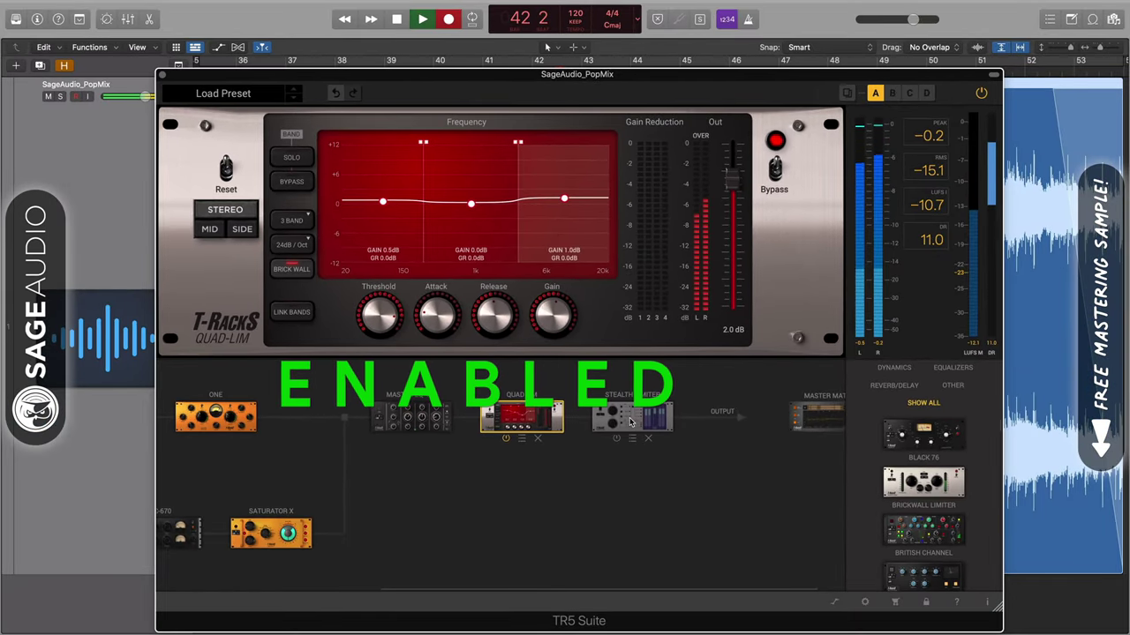
click(630, 422)
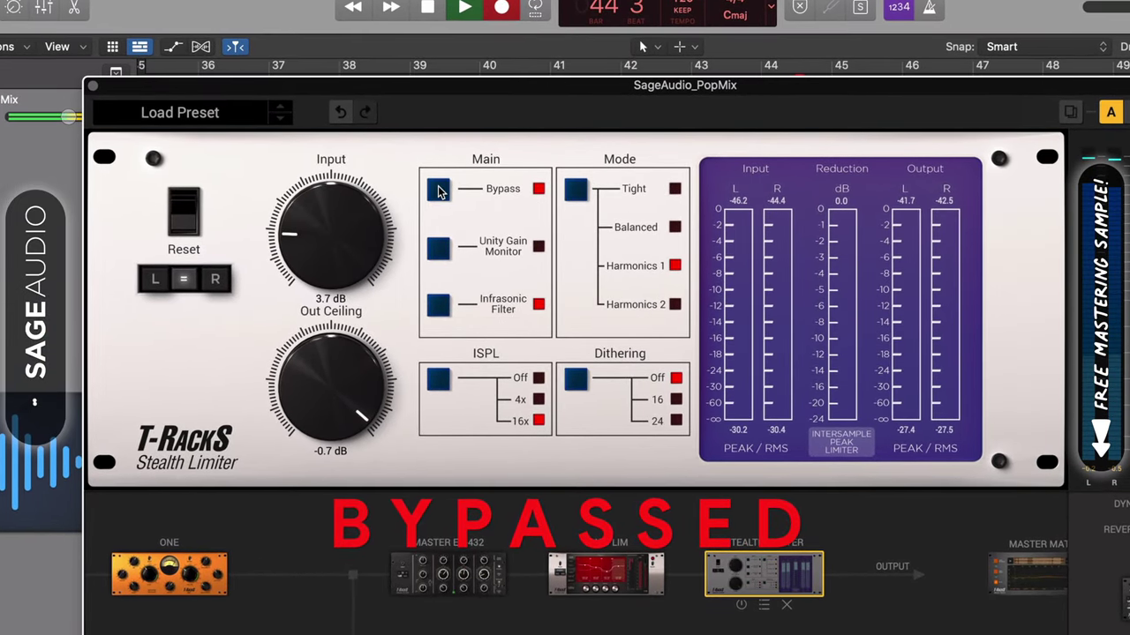
click(438, 192)
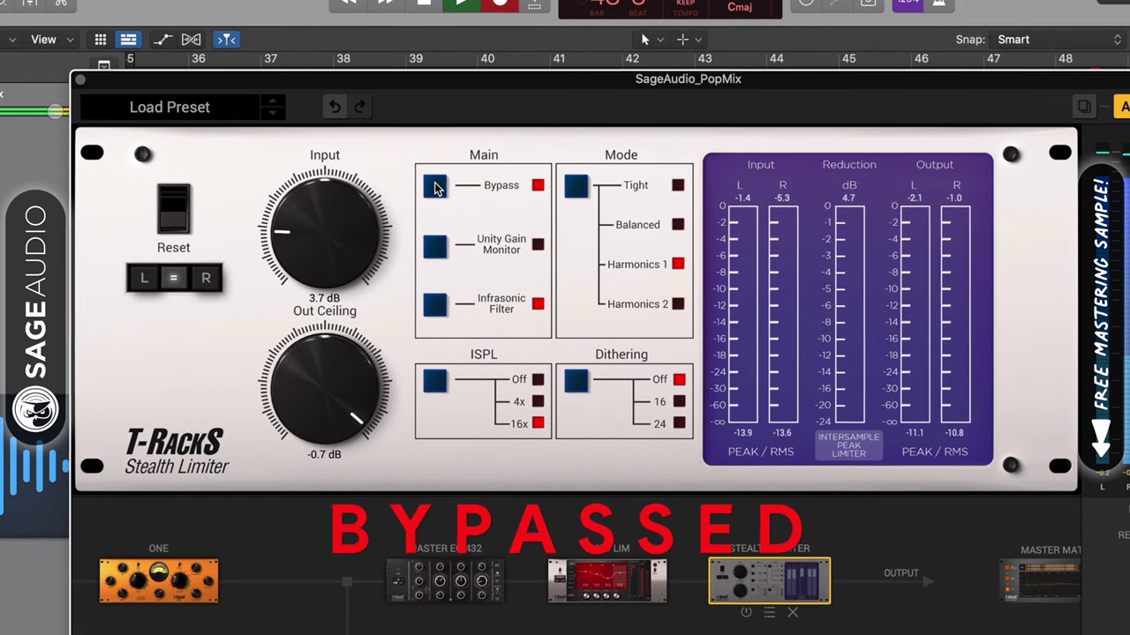
click(434, 186)
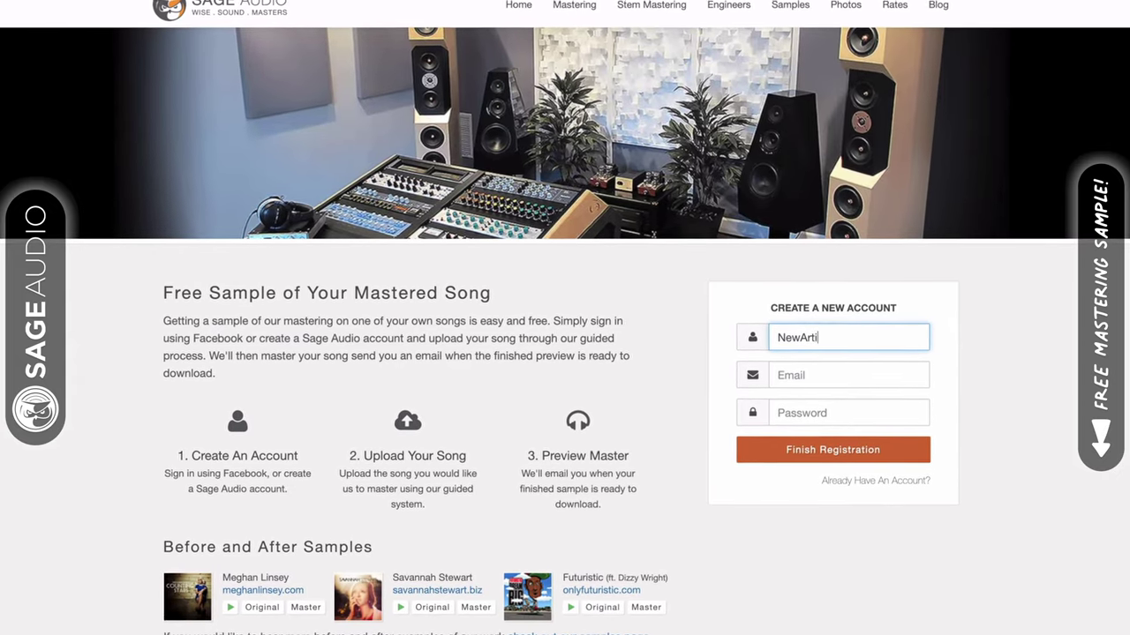
Step: Enter a username and start the e-mail address on the Sage Audio registration form
text(st)
key(Tab)
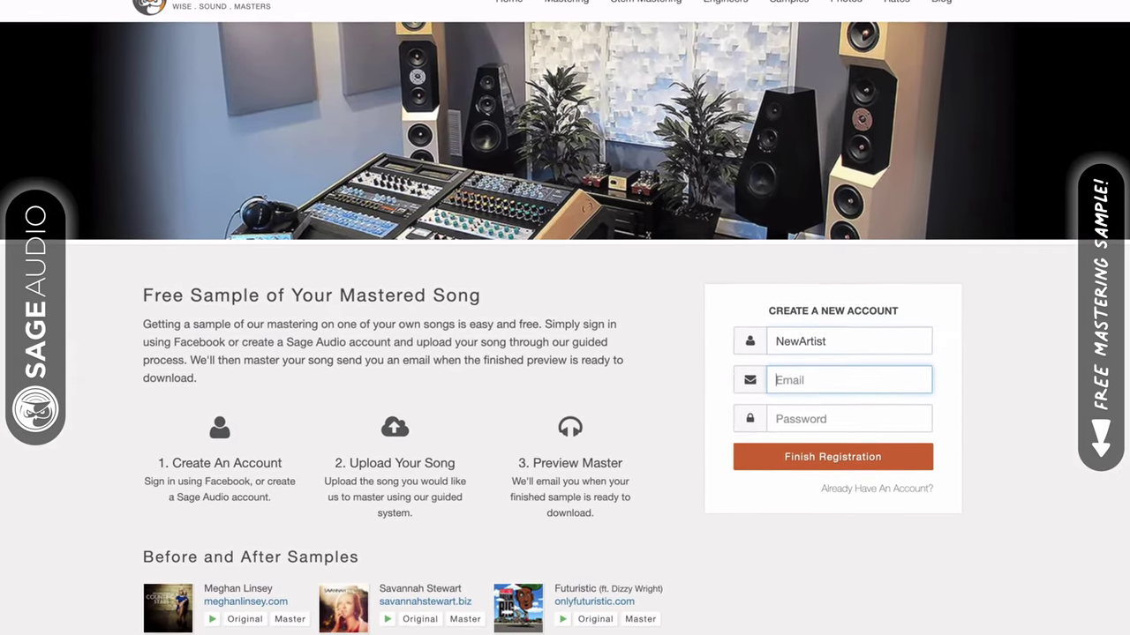
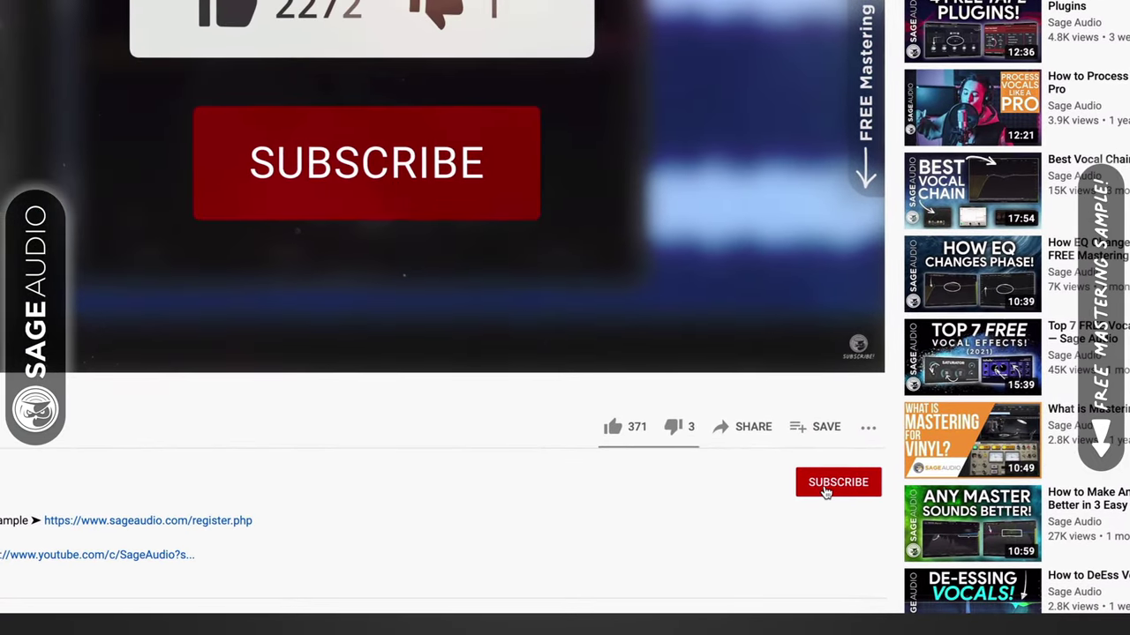
Step: Subscribe to Sage Audio, like the video, and draft the comment 'I Make Music Too'
click(825, 492)
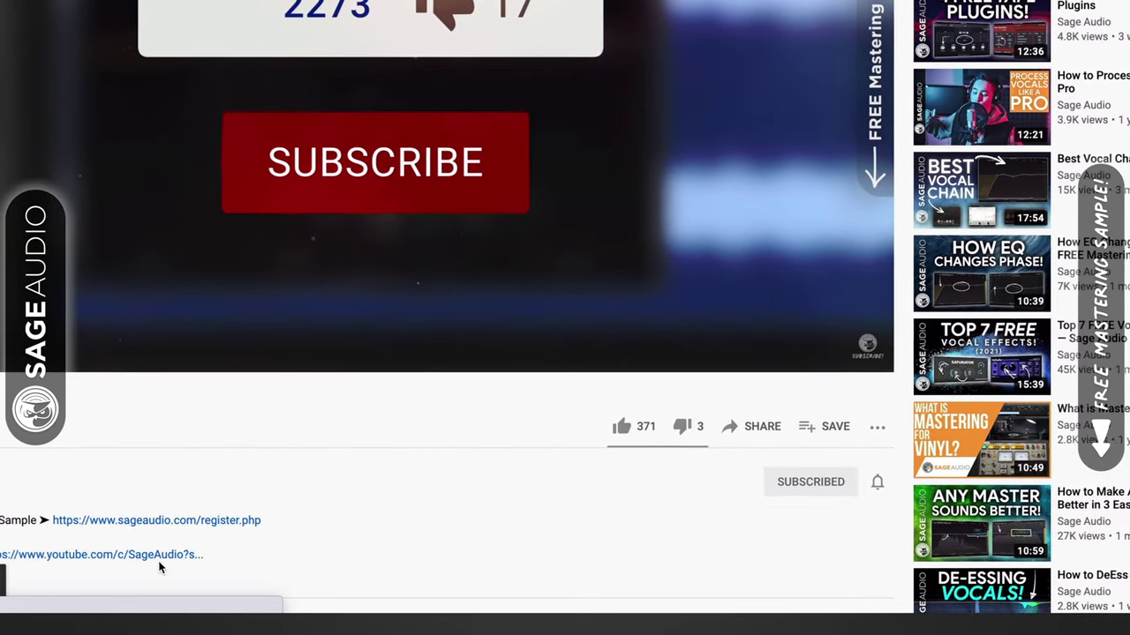
click(654, 428)
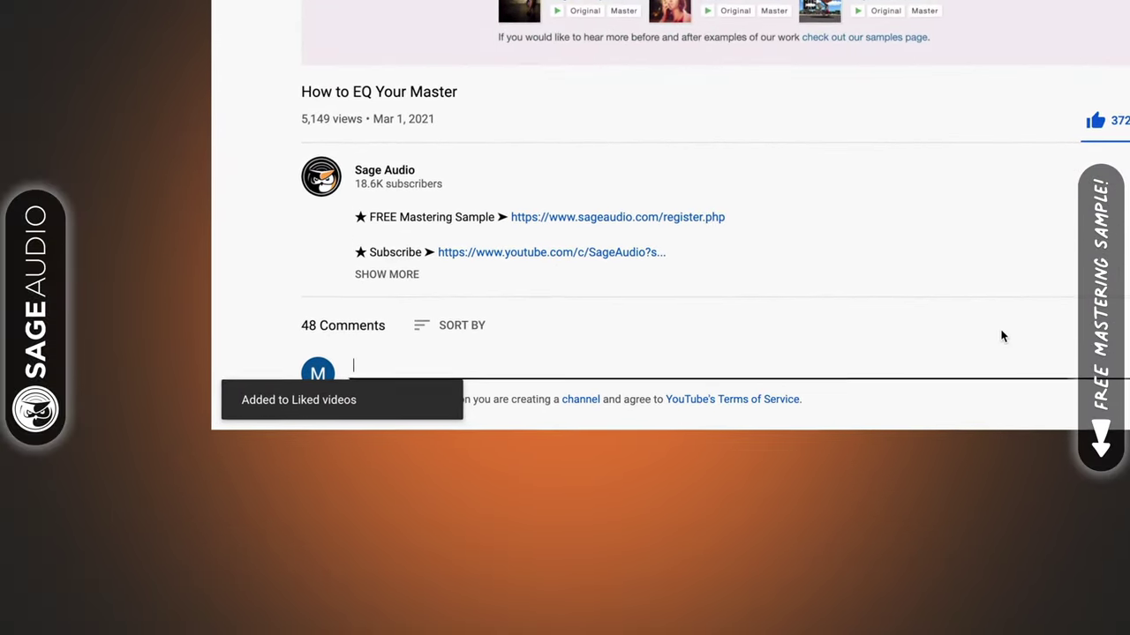
text(I M)
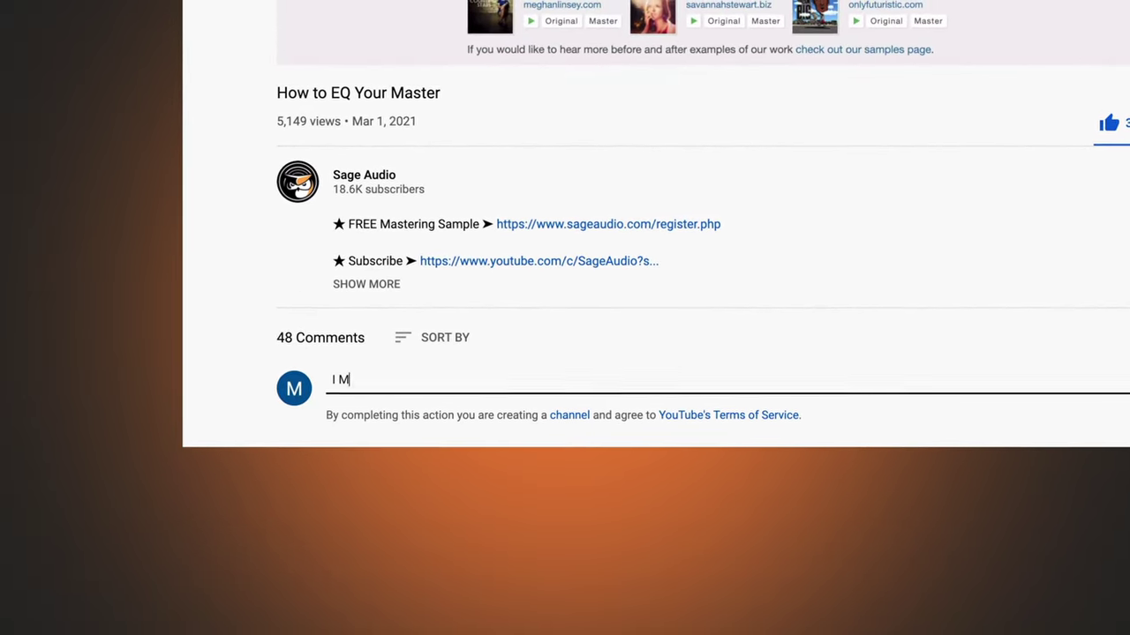
text(ake Music Tod)
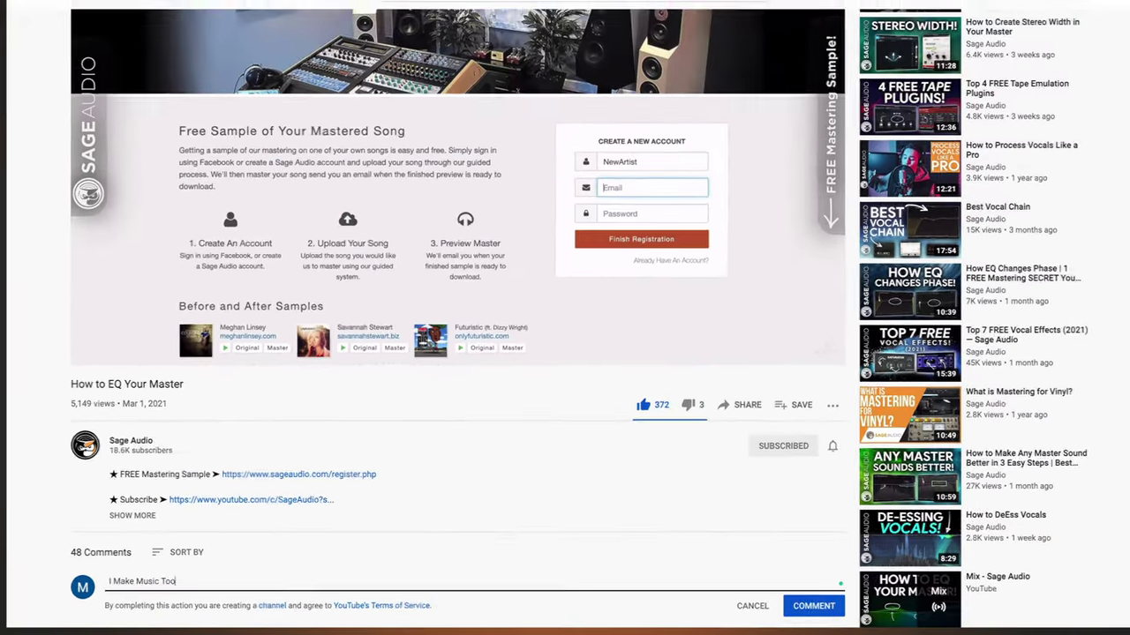